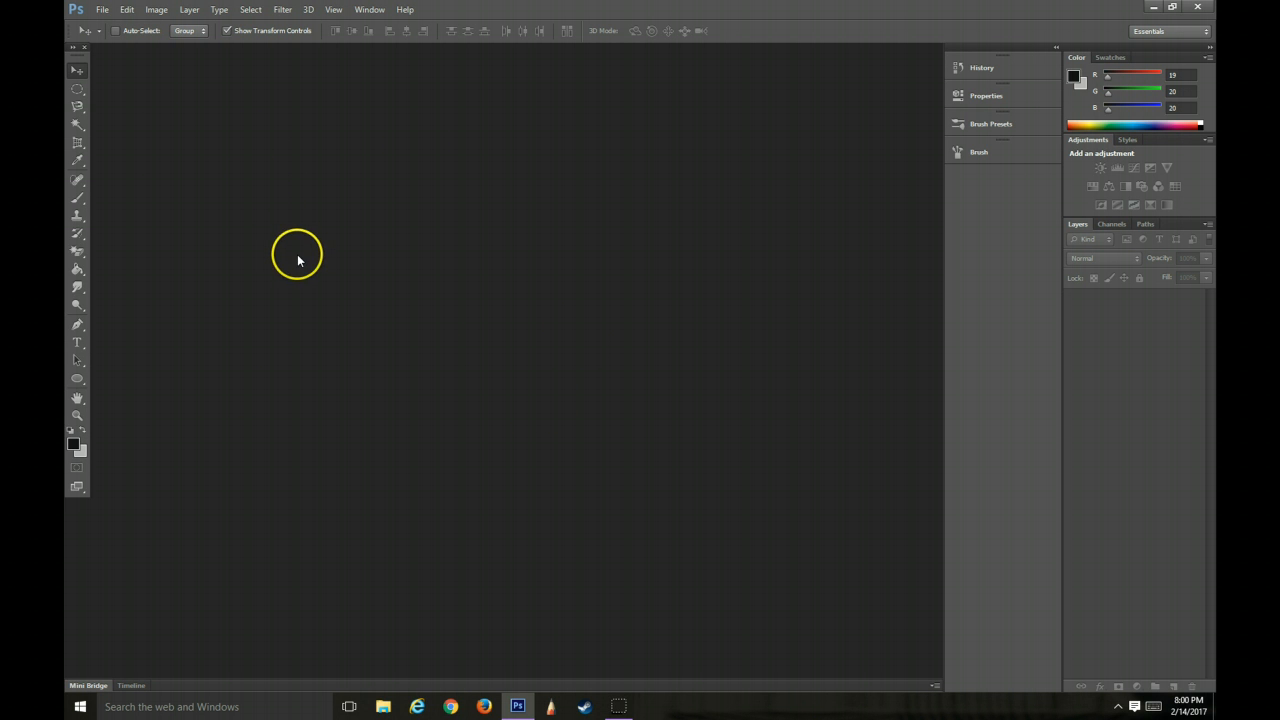
Create a new 18 × 14 inch RGB document at 400 pixels/inch named Test Brushes
{"action": "left_click", "coordinate": [99, 9]}
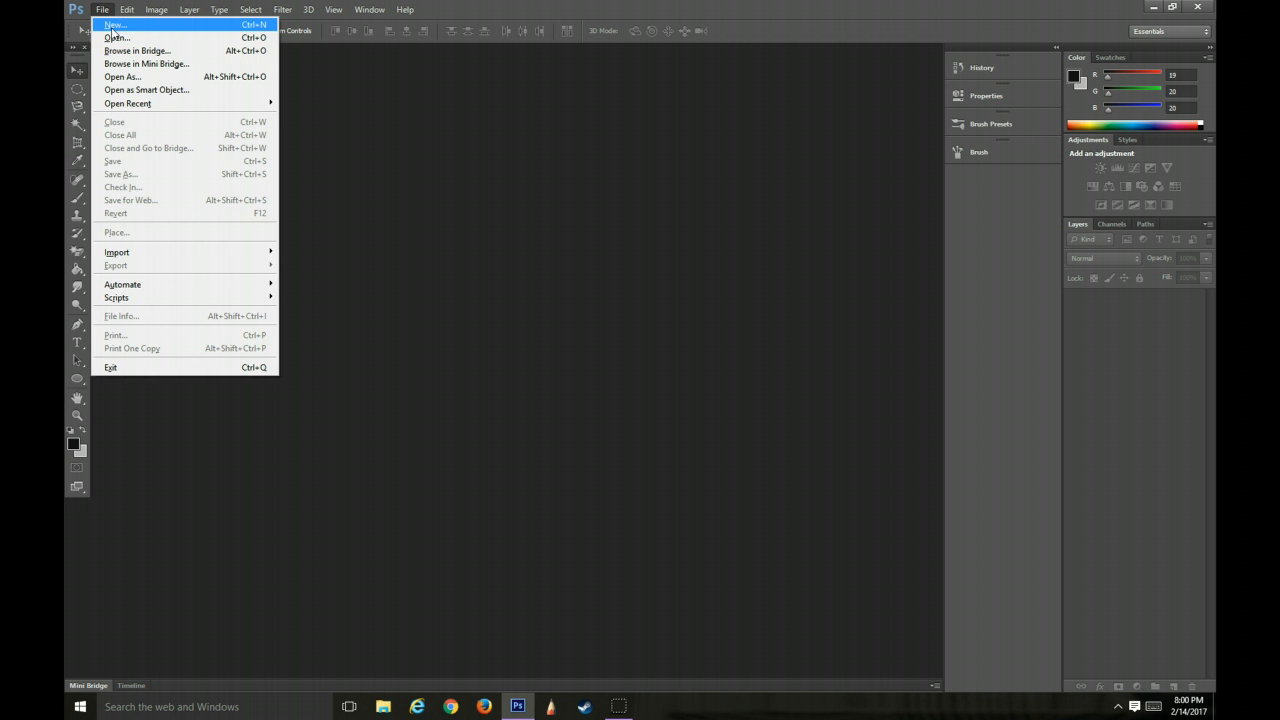
{"action": "left_click", "coordinate": [119, 26]}
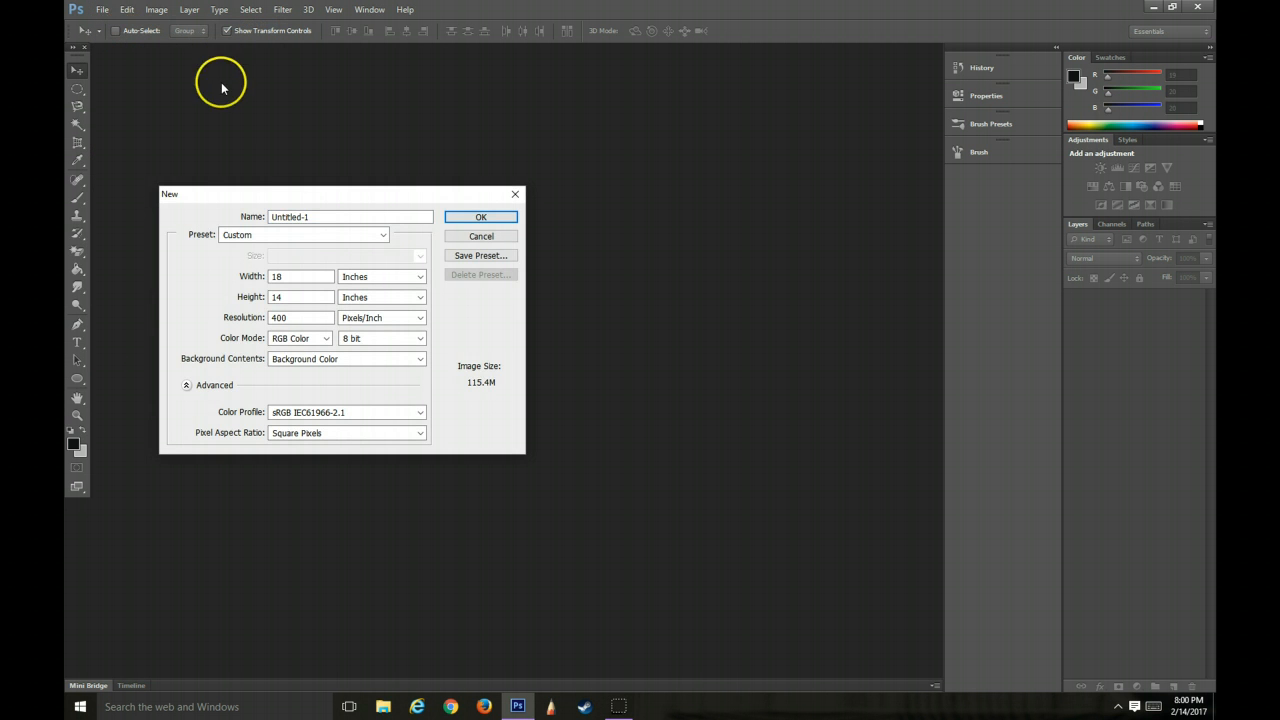
{"action": "left_click", "coordinate": [305, 278]}
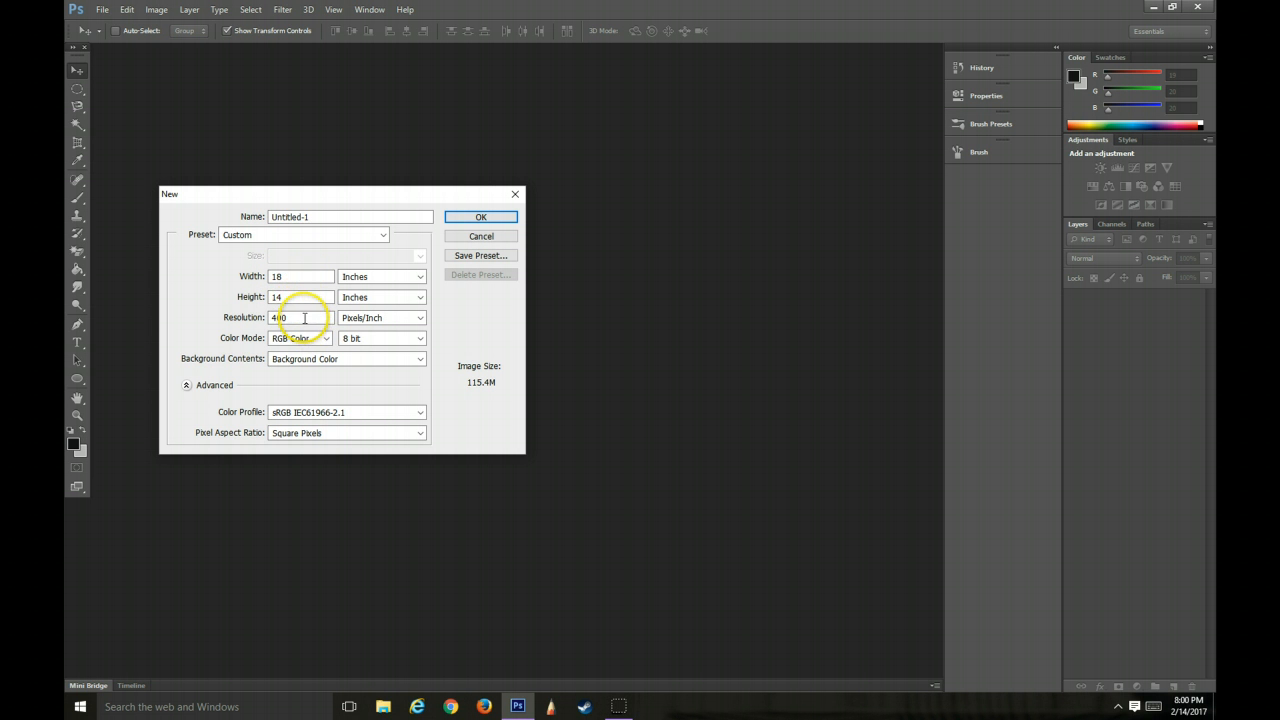
{"action": "left_click", "coordinate": [318, 216]}
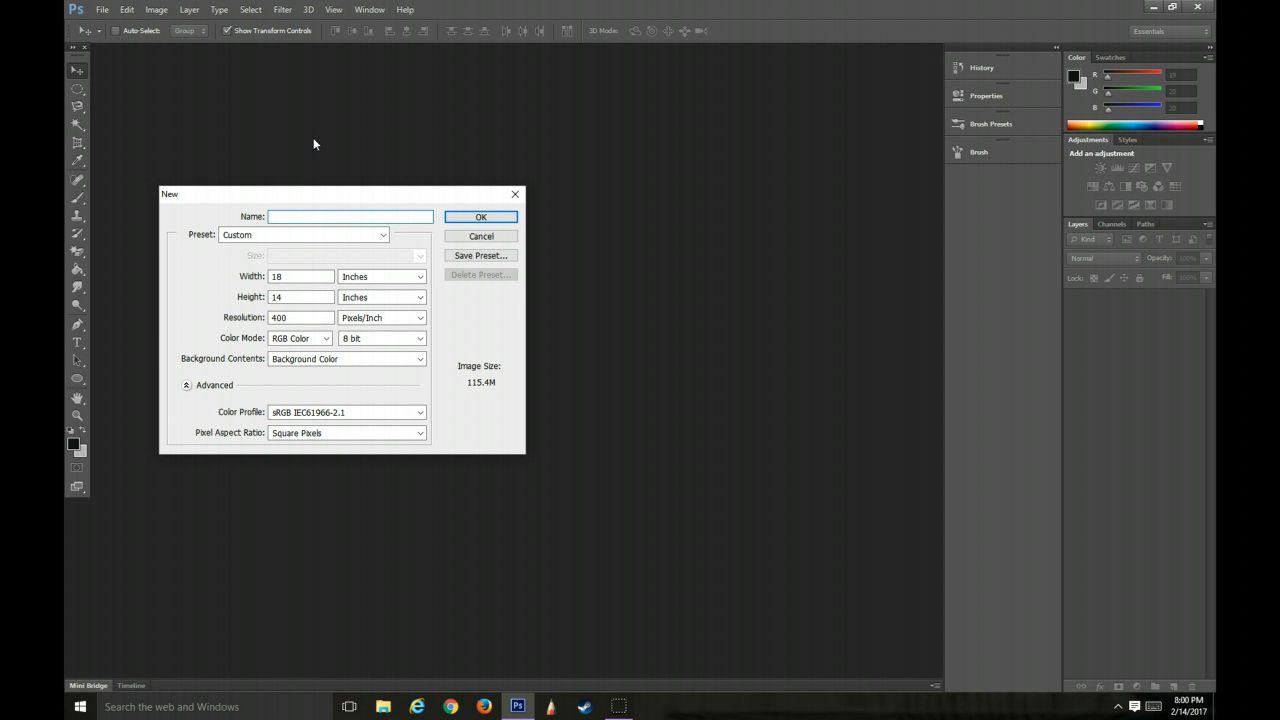
{"action": "type", "text": "Test Brushes"}
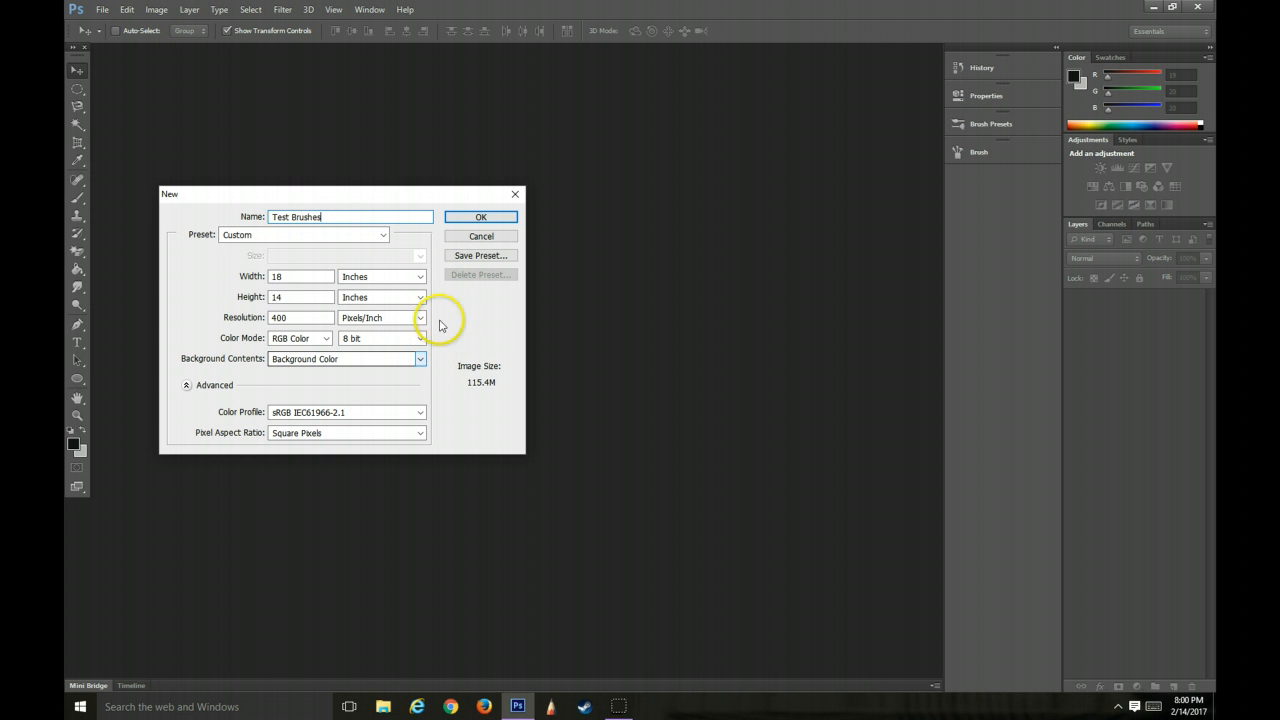
{"action": "left_click", "coordinate": [491, 223]}
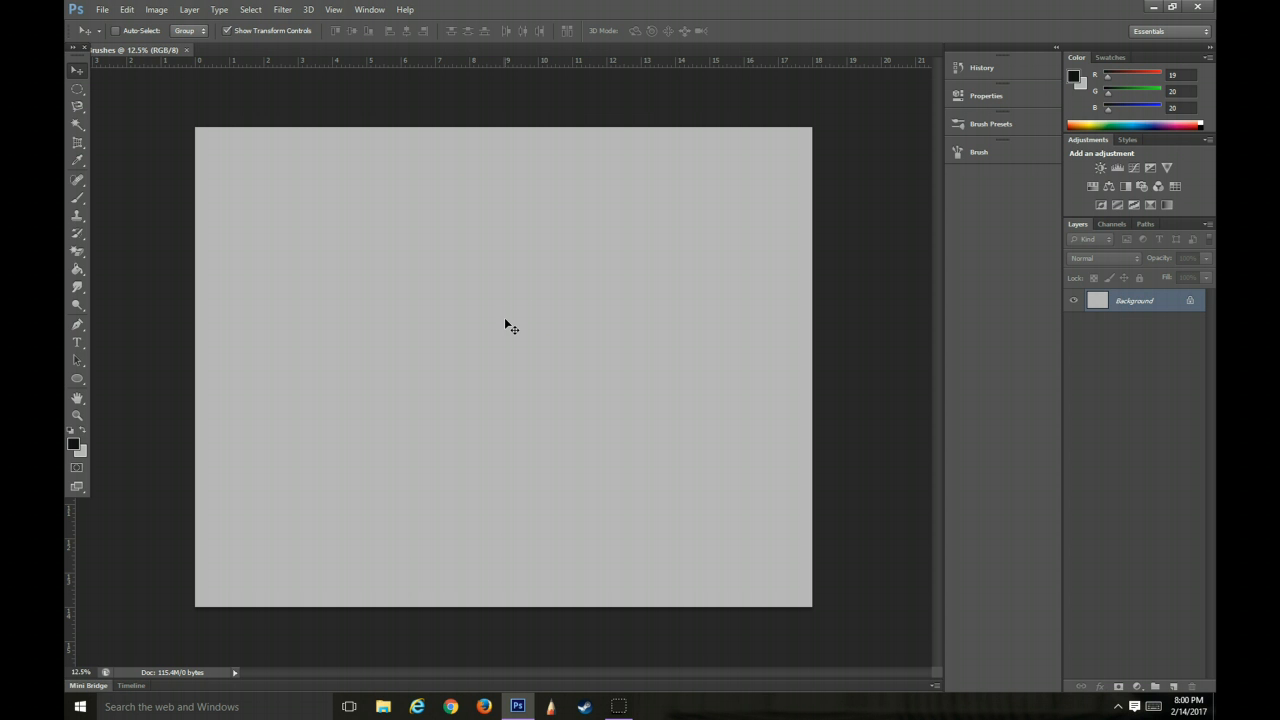
Zoom in and out on the blank canvas, finishing at about 15% magnification
{"action": "left_click", "coordinate": [514, 343]}
{"action": "left_click", "coordinate": [508, 354]}
{"action": "left_click", "coordinate": [509, 357]}
{"action": "scroll", "coordinate": [515, 367], "scroll_direction": "up", "scroll_amount": 1}
{"action": "scroll", "coordinate": [515, 367], "scroll_direction": "down", "scroll_amount": 1}
{"action": "scroll", "coordinate": [515, 367], "scroll_direction": "up", "scroll_amount": 2}
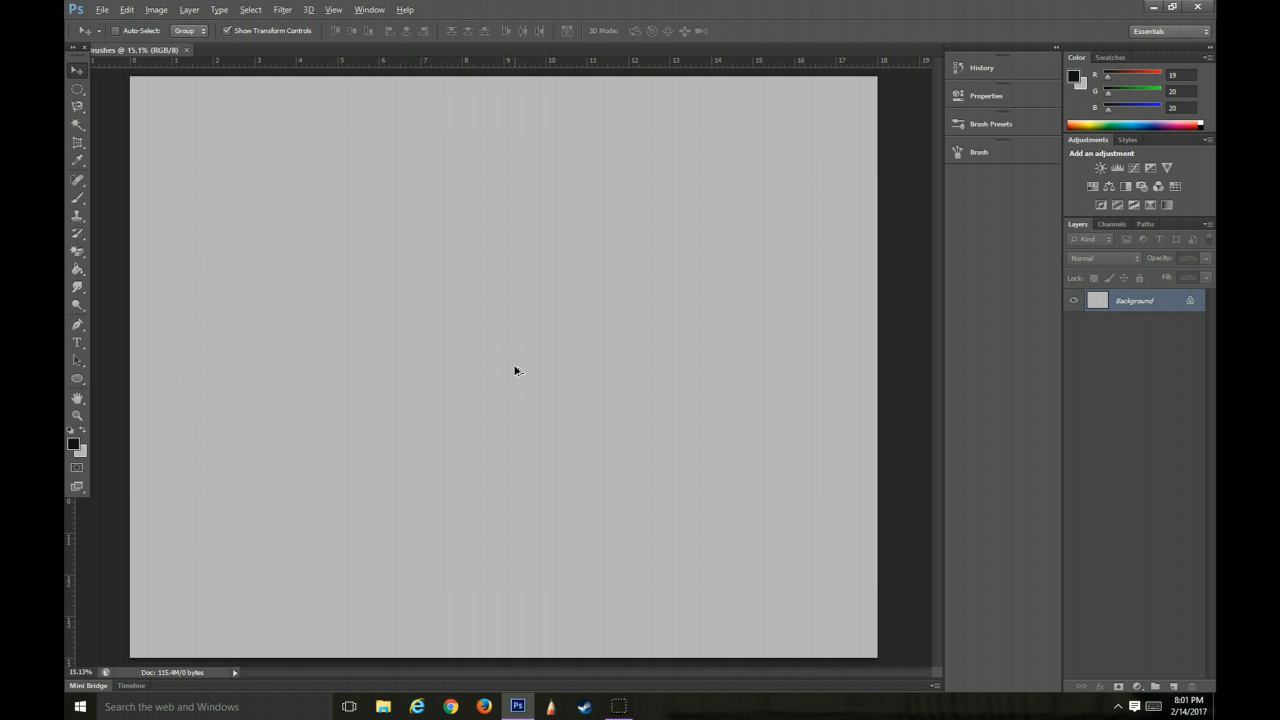
{"action": "scroll", "coordinate": [515, 370], "scroll_direction": "up", "scroll_amount": 1}
{"action": "scroll", "coordinate": [515, 370], "scroll_direction": "down", "scroll_amount": 2}
{"action": "scroll", "coordinate": [515, 370], "scroll_direction": "up", "scroll_amount": 1}
{"action": "scroll", "coordinate": [515, 370], "scroll_direction": "down", "scroll_amount": 1}
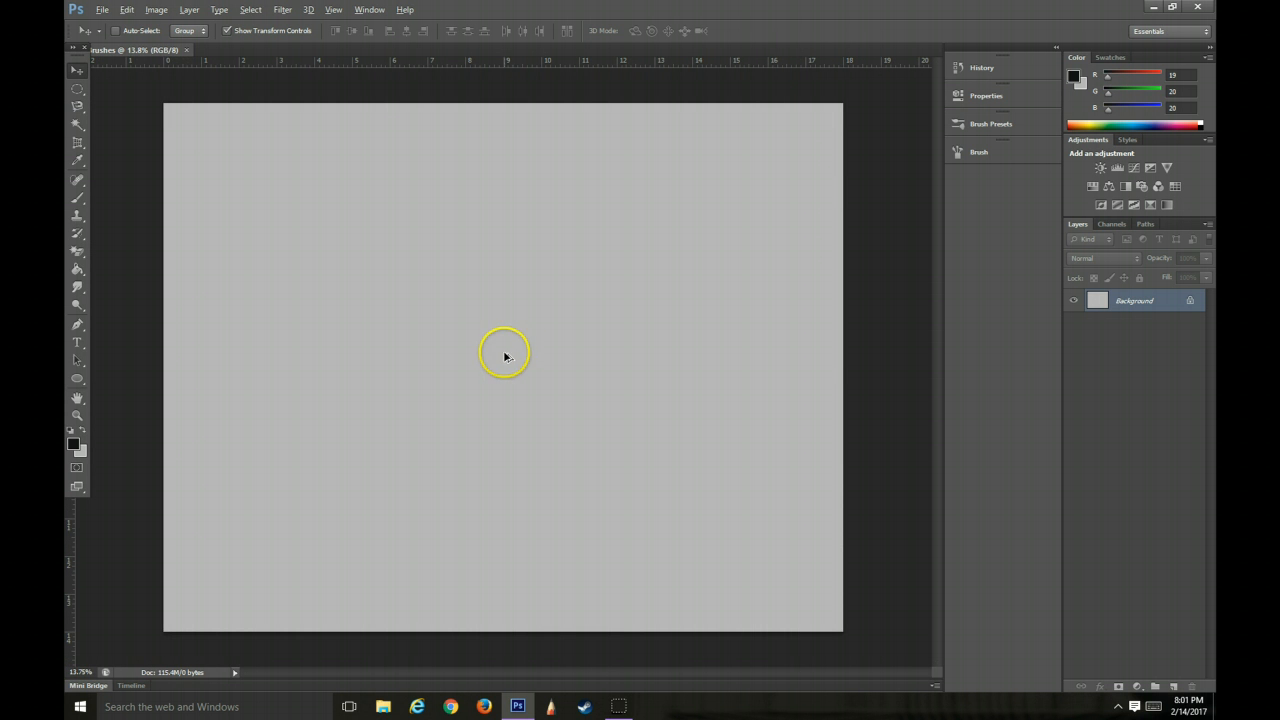
{"action": "scroll", "coordinate": [506, 357], "scroll_direction": "up", "scroll_amount": 1}
{"action": "scroll", "coordinate": [505, 357], "scroll_direction": "up", "scroll_amount": 1}
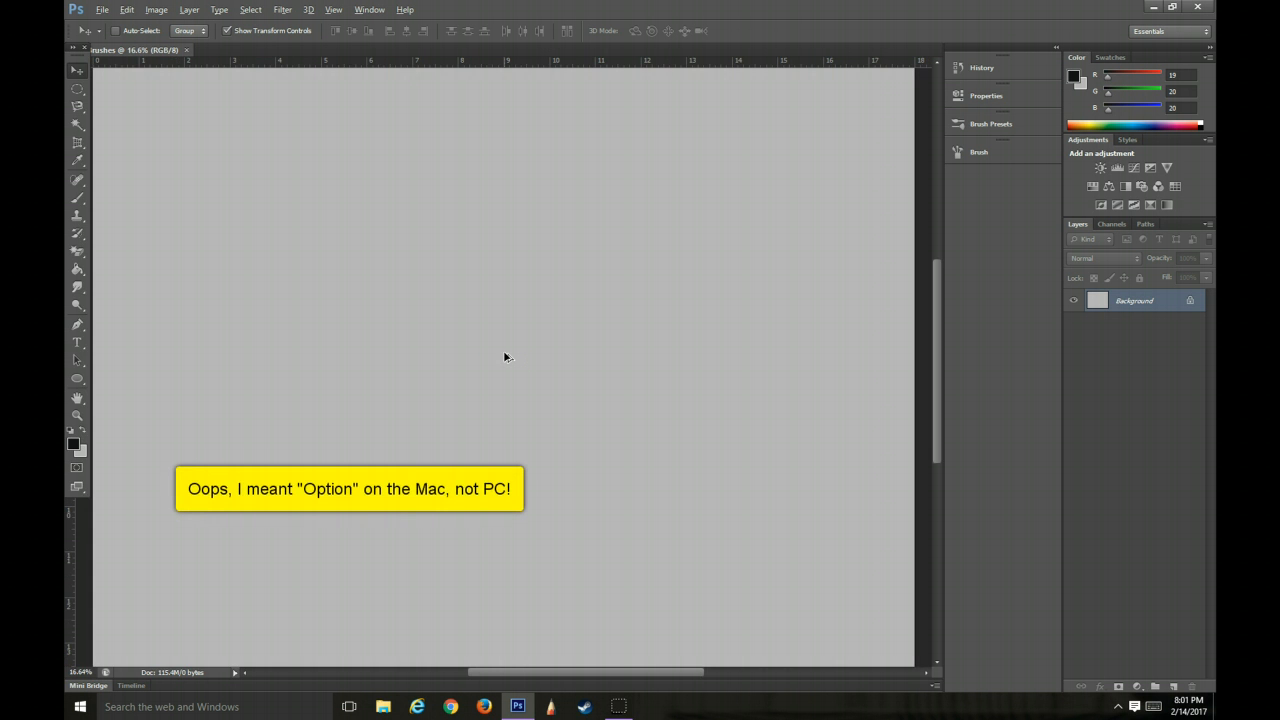
{"action": "scroll", "coordinate": [505, 357], "scroll_direction": "down", "scroll_amount": 2}
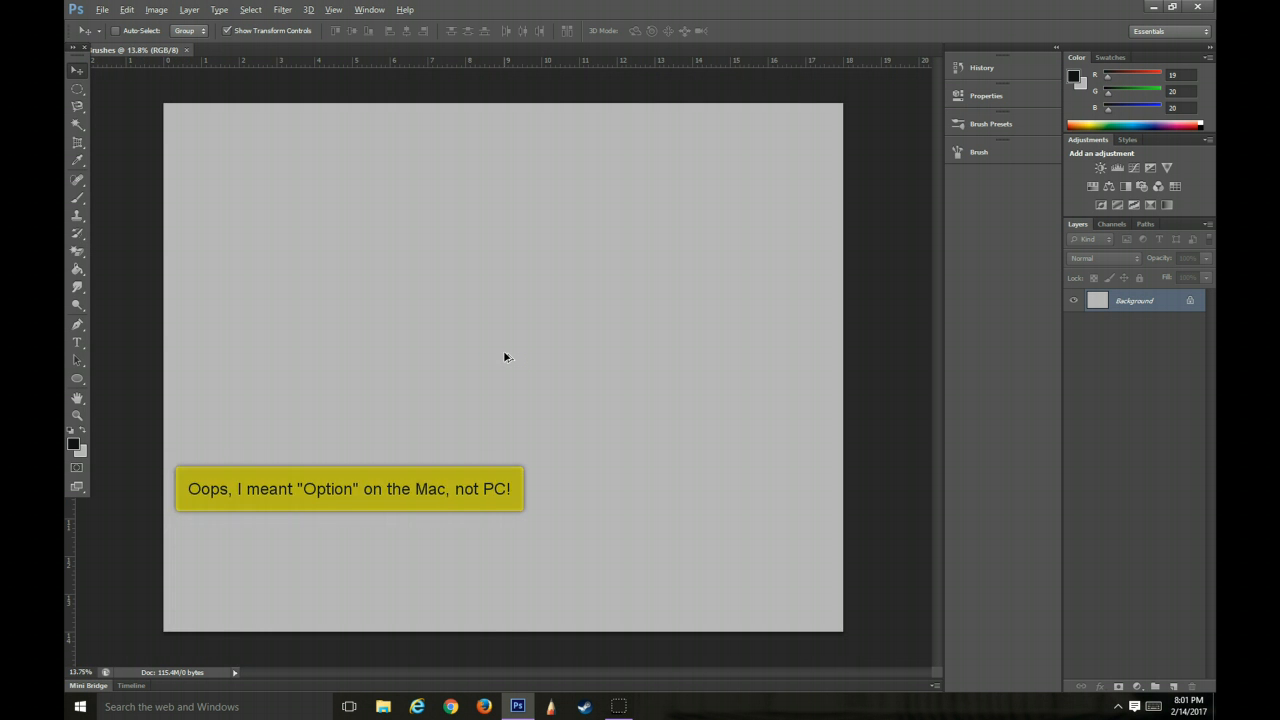
{"action": "scroll", "coordinate": [504, 357], "scroll_direction": "up", "scroll_amount": 1}
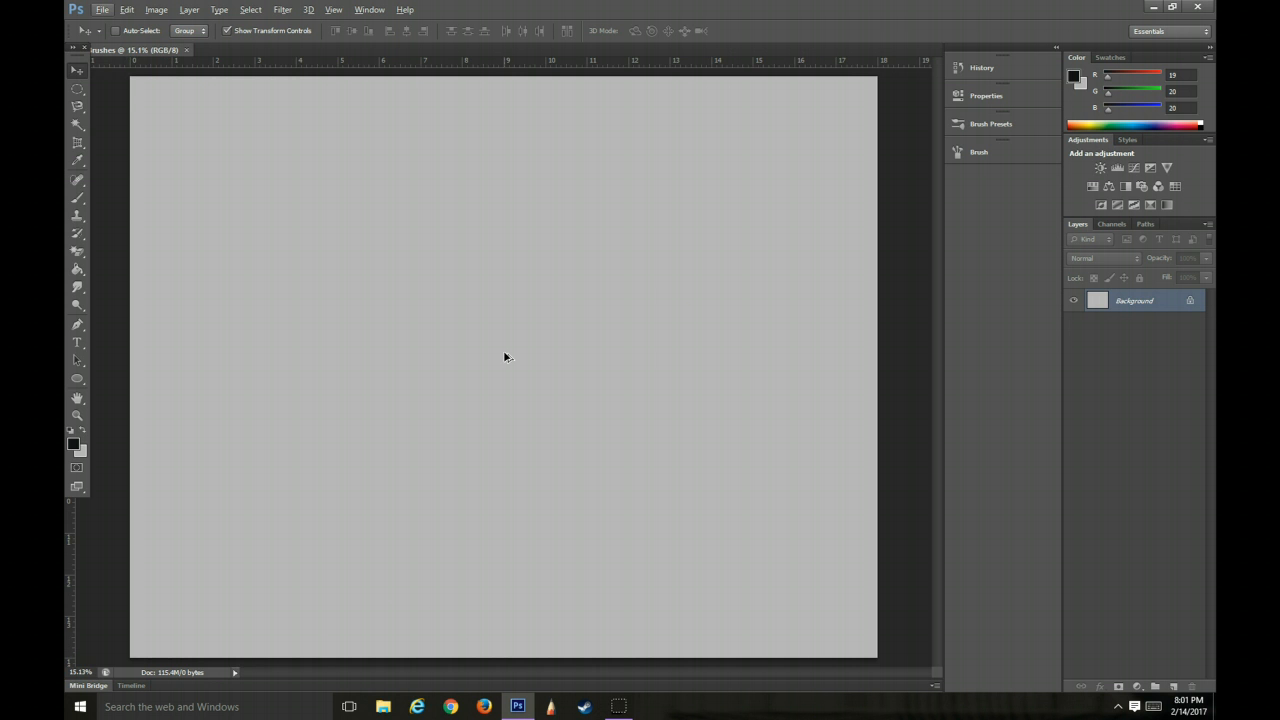
Activate the Brush Tool from the group that also holds the Pencil and Mixer Brush tools
{"action": "left_click", "coordinate": [78, 88]}
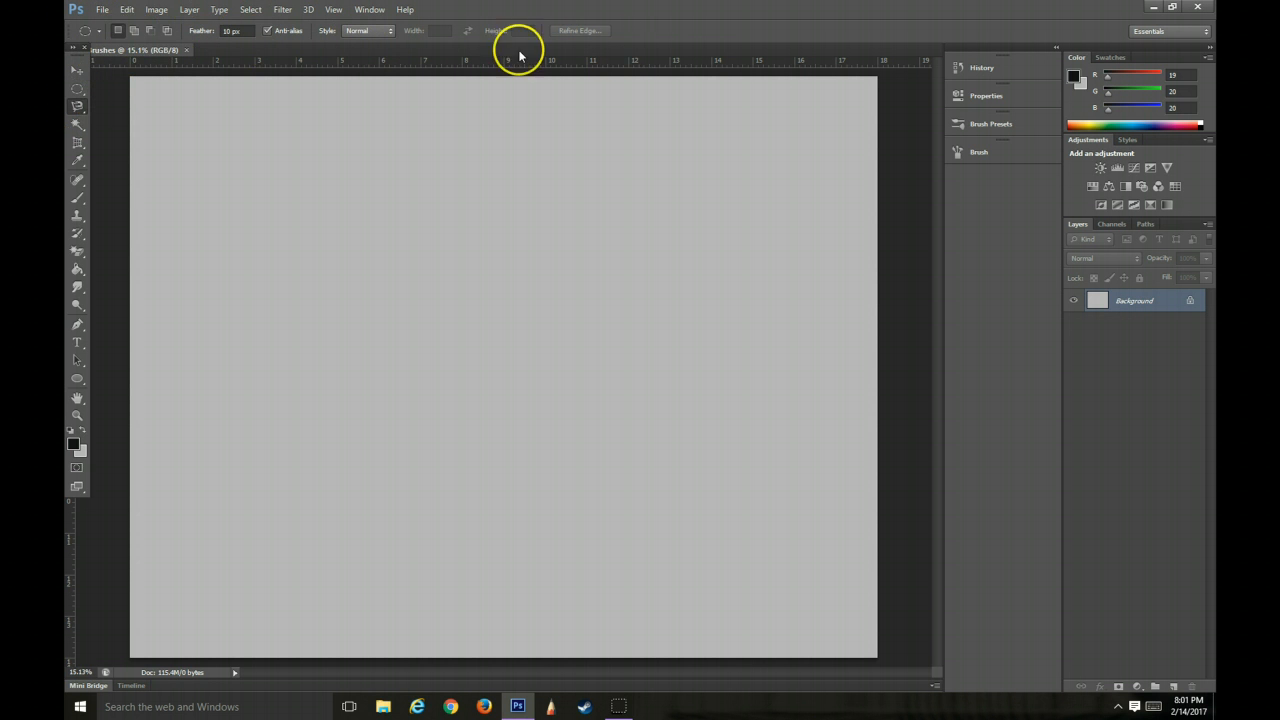
{"action": "left_click", "coordinate": [84, 122]}
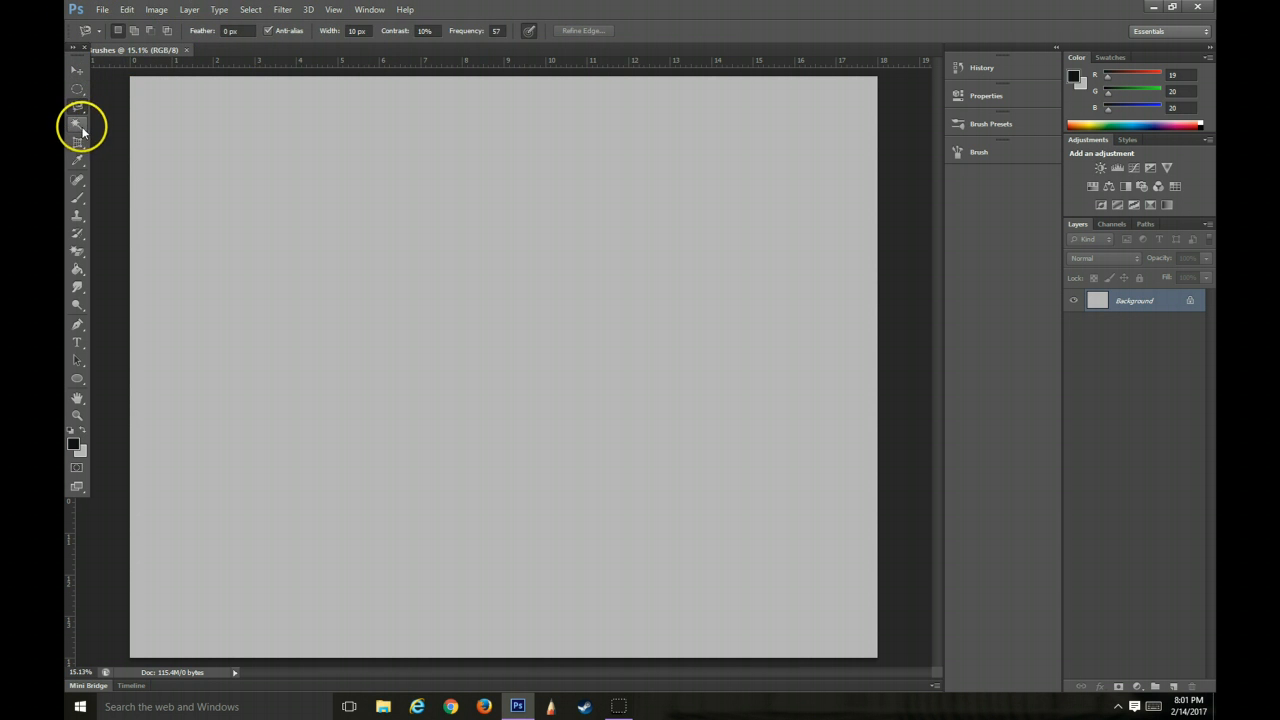
{"action": "left_click", "coordinate": [80, 201]}
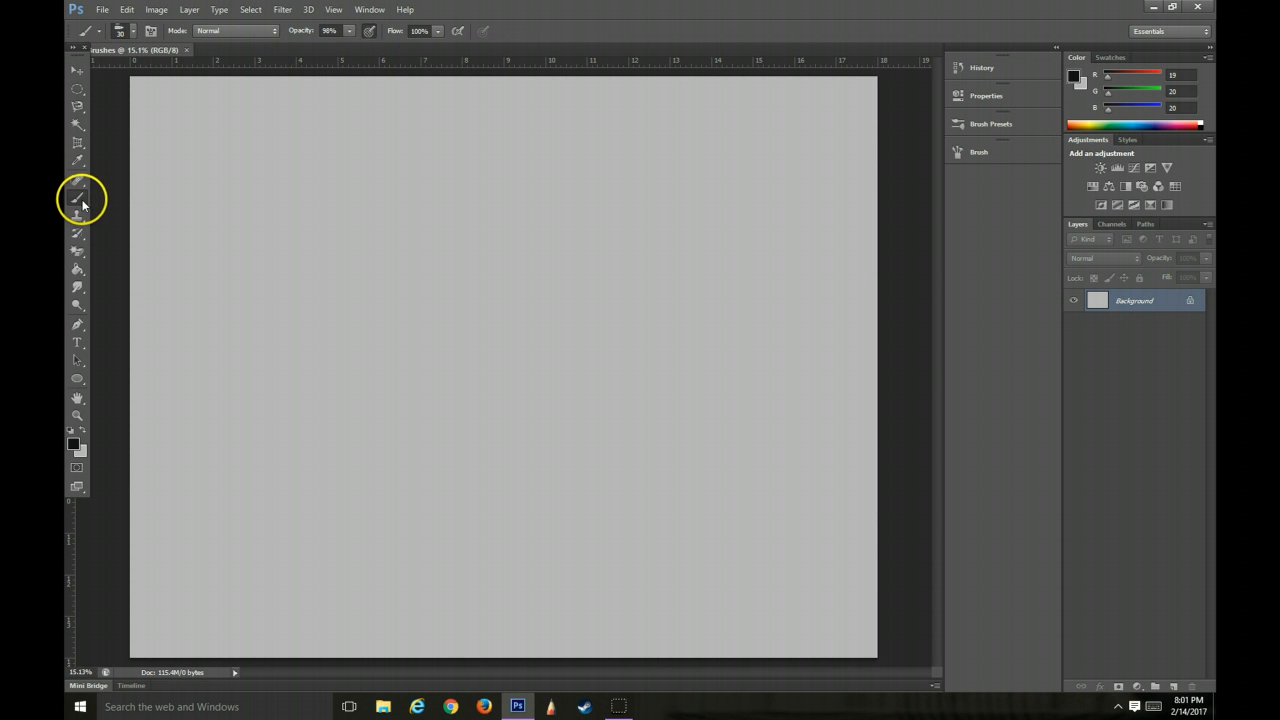
{"action": "left_click", "coordinate": [82, 205]}
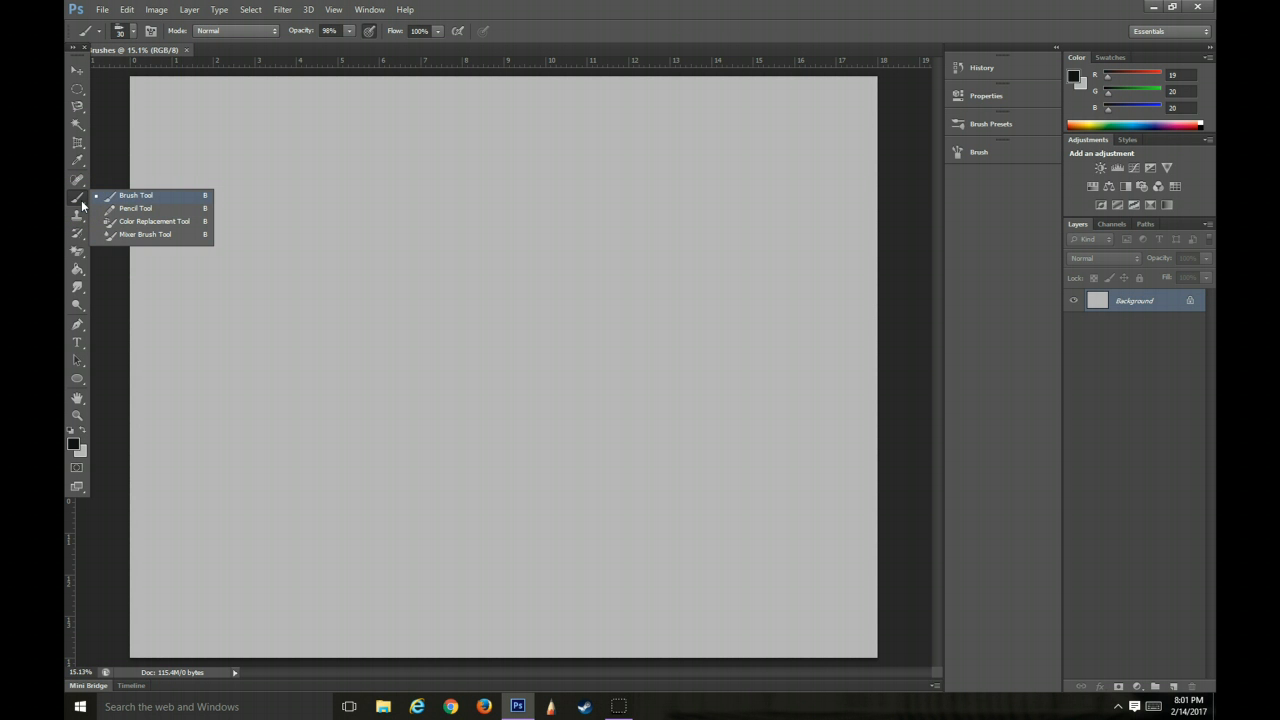
{"action": "left_click", "coordinate": [121, 196]}
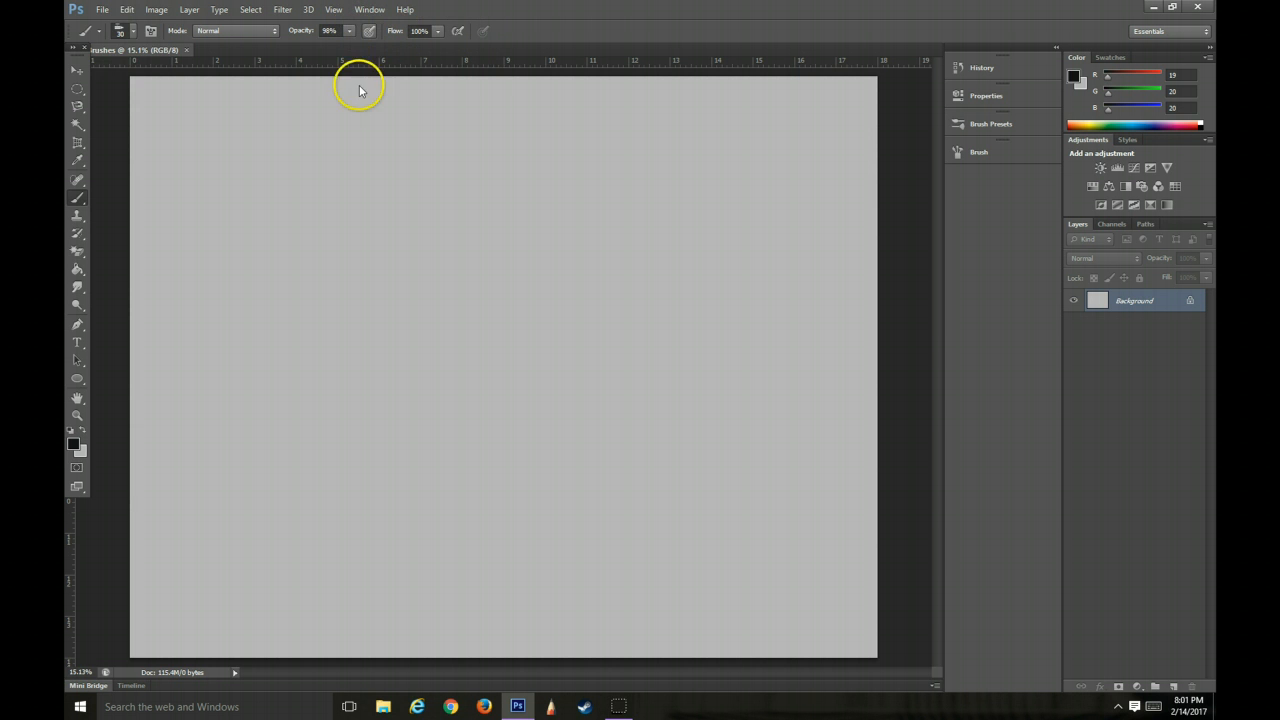
Choose the hard round brush preset at 30 px with 100% hardness and dab a dot near the canvas's upper left
{"action": "left_click", "coordinate": [133, 33]}
{"action": "left_click", "coordinate": [133, 33]}
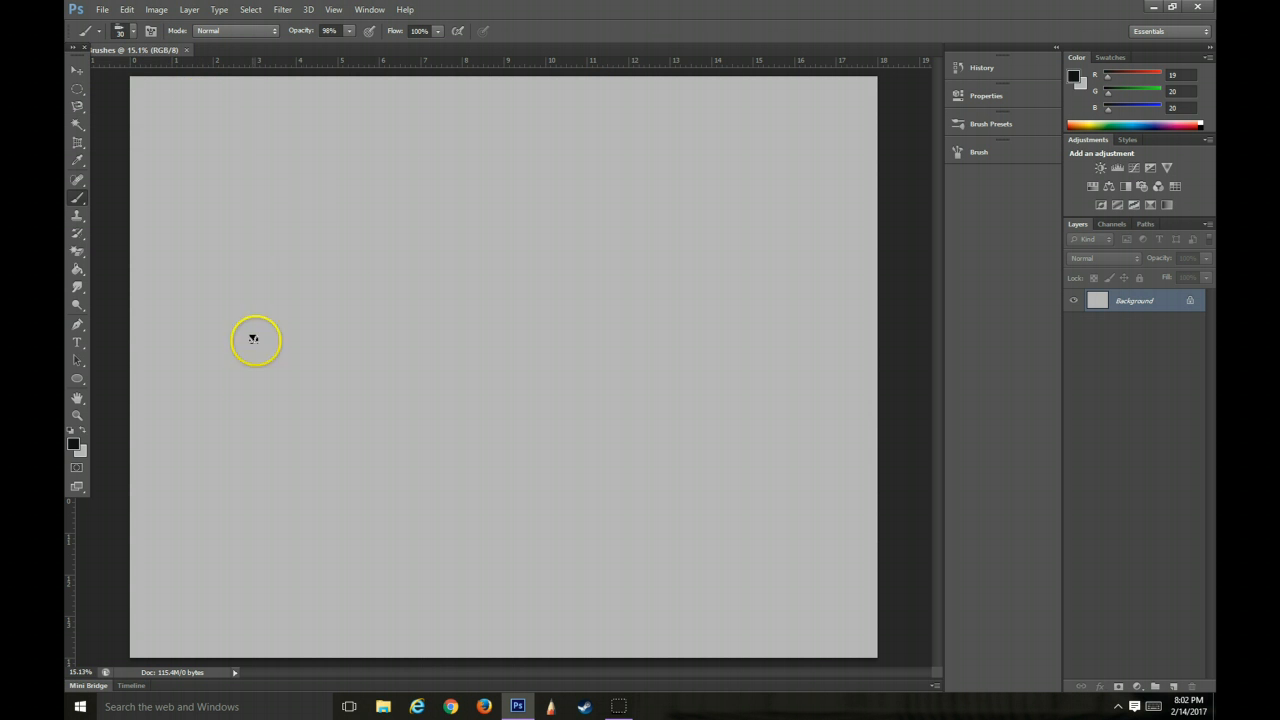
{"action": "left_click", "coordinate": [133, 36]}
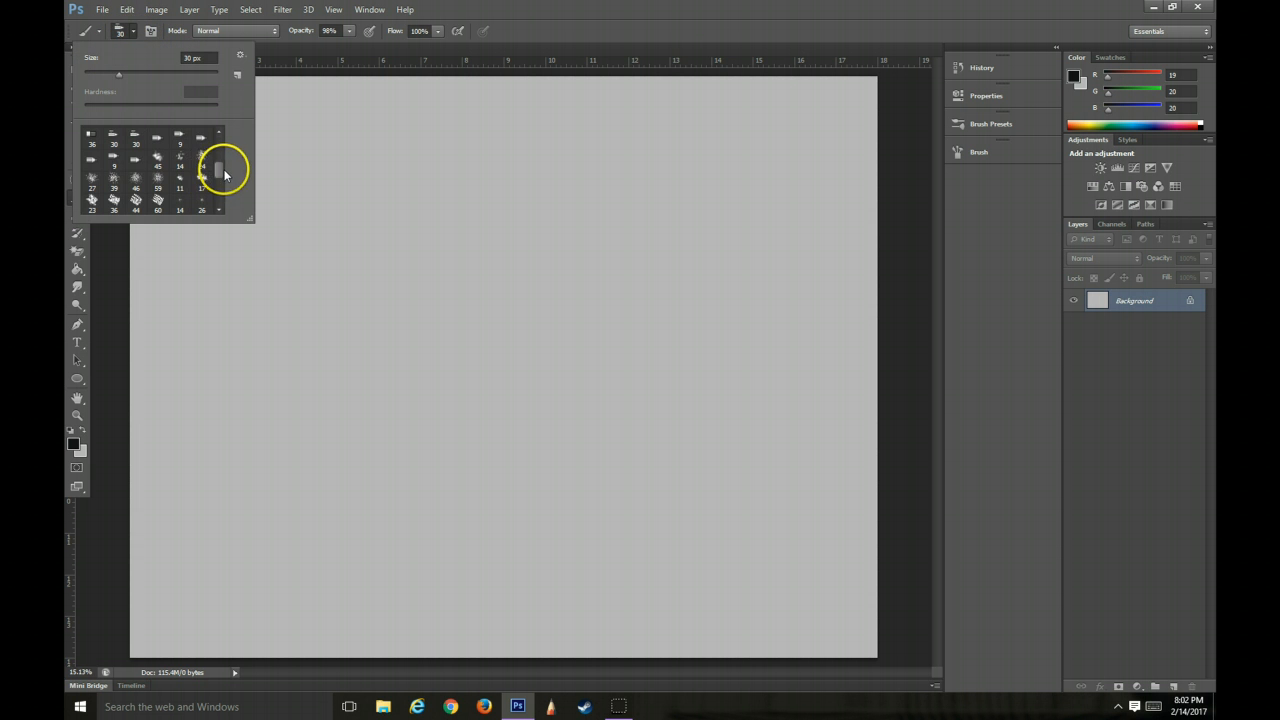
{"action": "left_click_drag", "start_coordinate": [224, 174], "coordinate": [223, 130]}
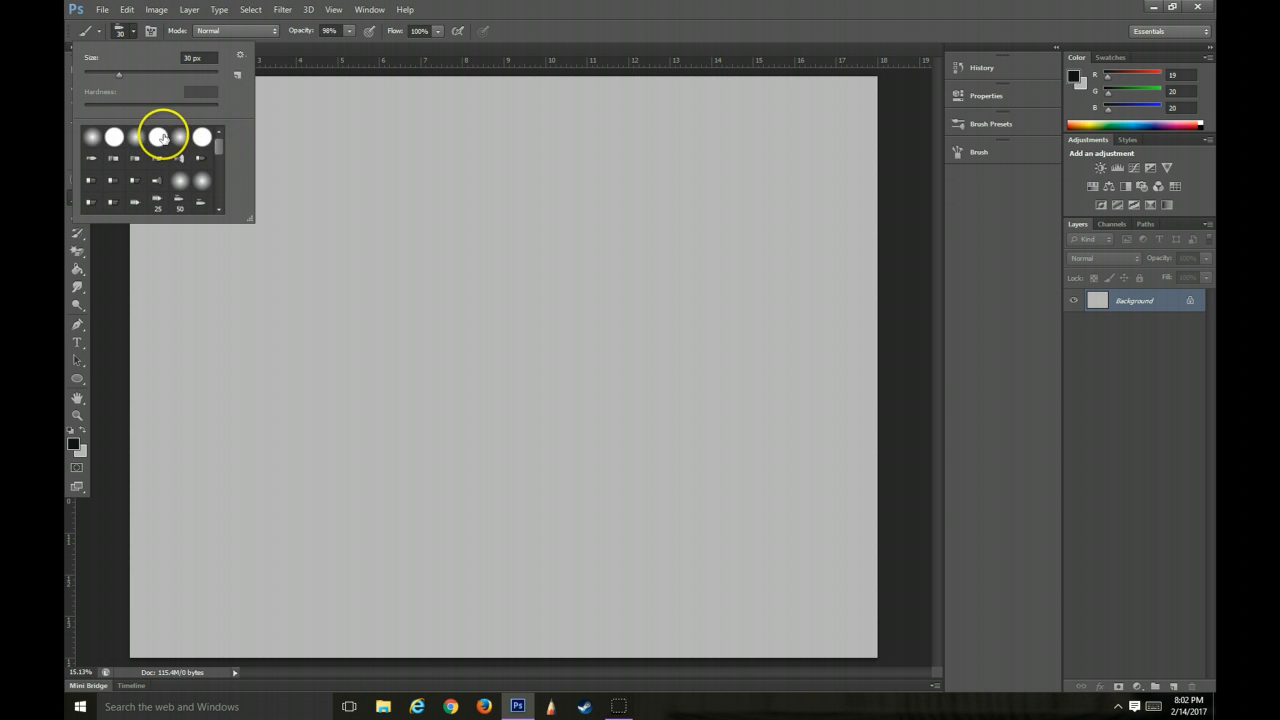
{"action": "left_click", "coordinate": [114, 136]}
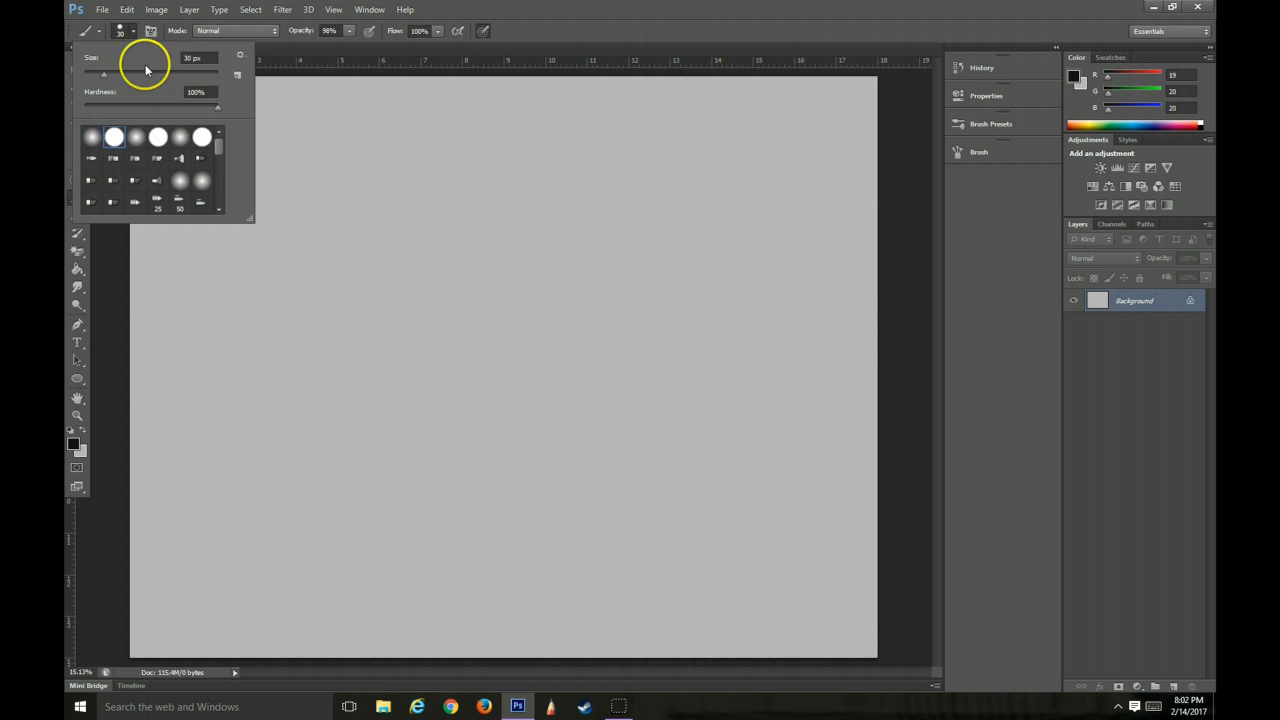
{"action": "left_click", "coordinate": [303, 118]}
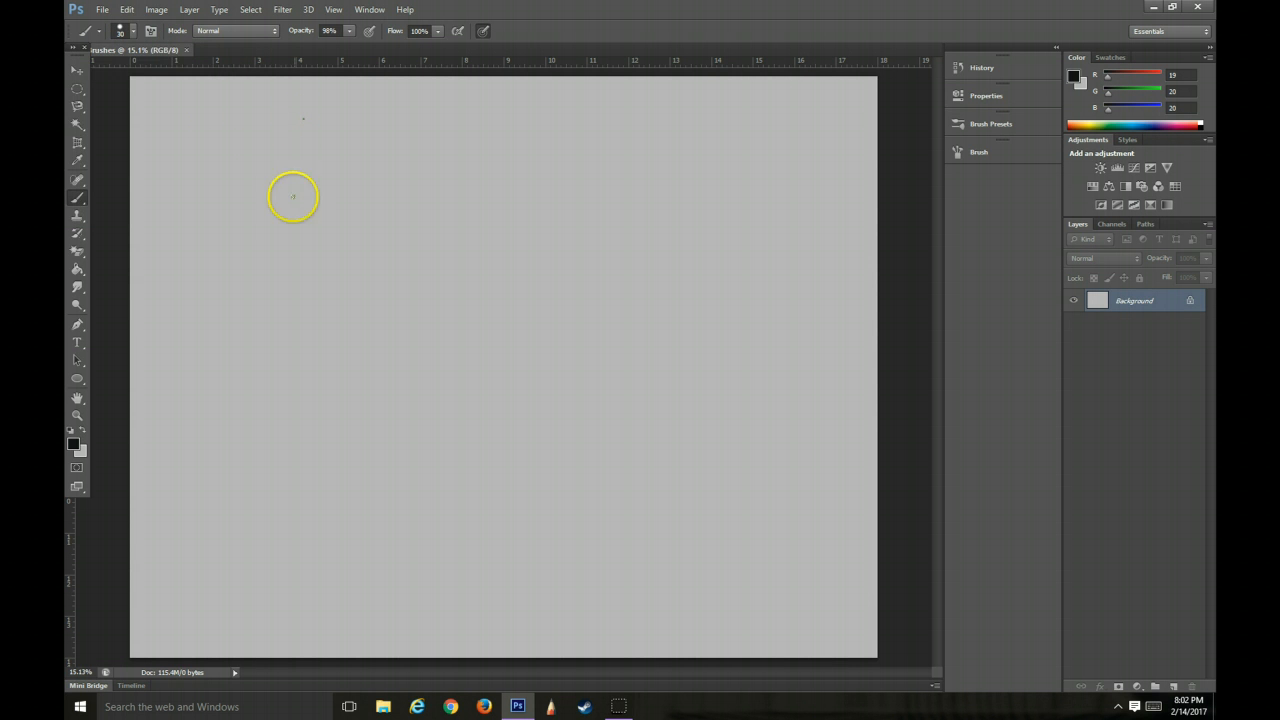
Increase the brush size to 69 px and paint a curly test stroke in the canvas's upper-left area
{"action": "left_click", "coordinate": [131, 31]}
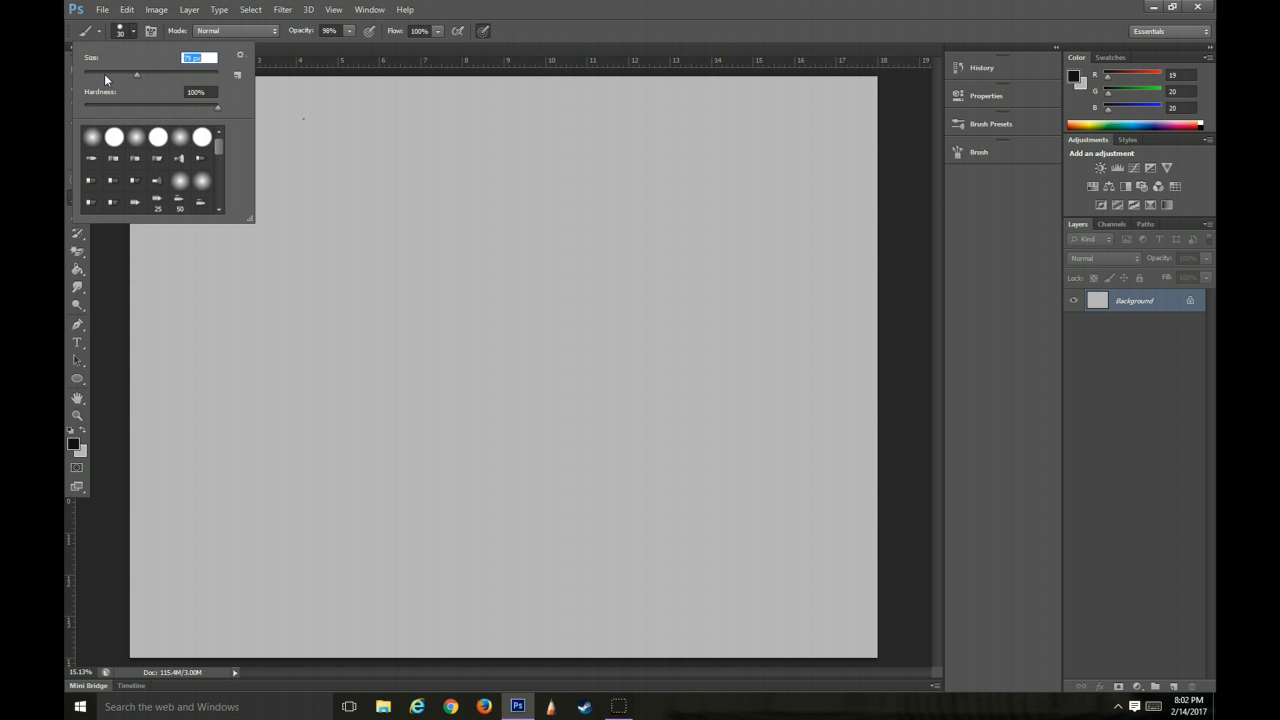
{"action": "left_click_drag", "start_coordinate": [106, 77], "coordinate": [131, 77]}
{"action": "mouse_move", "coordinate": [325, 214]}
{"action": "left_mouse_down"}
{"action": "mouse_move", "coordinate": [325, 189]}
{"action": "mouse_move", "coordinate": [269, 248]}
{"action": "mouse_move", "coordinate": [302, 270]}
{"action": "left_mouse_up"}
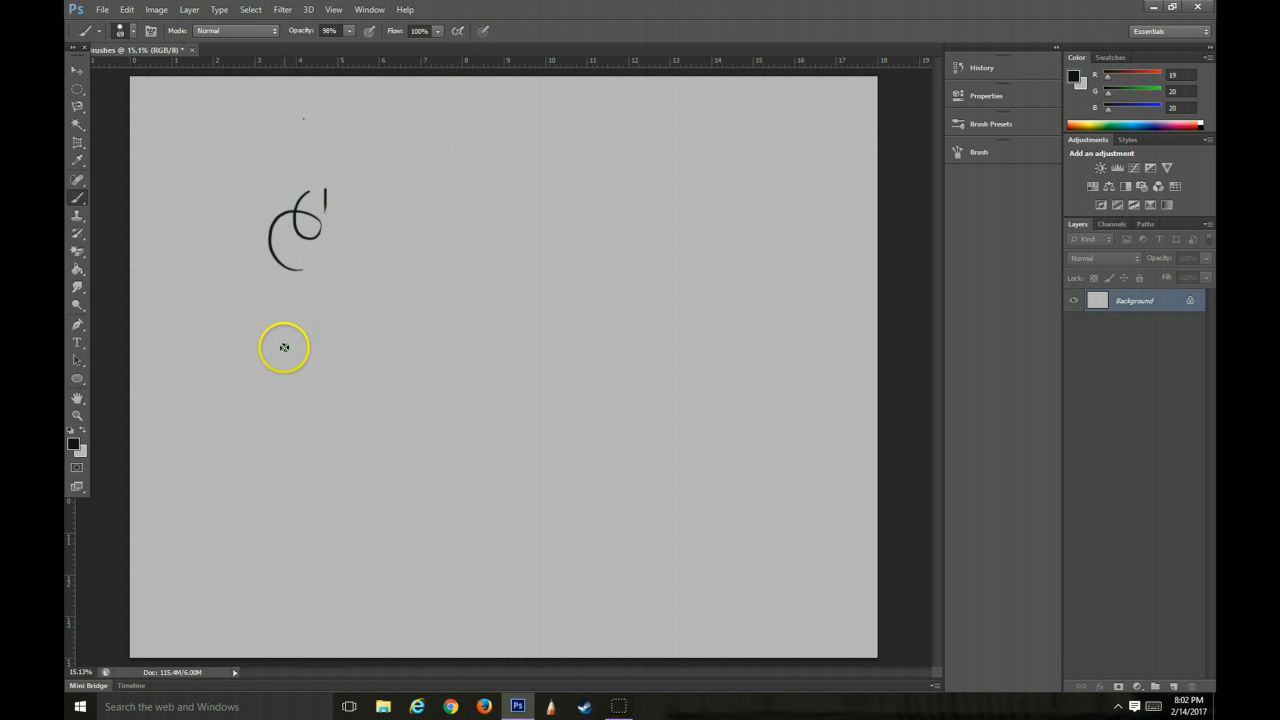
Paint five roughly parallel diagonal strokes of uniform width across the left half of the canvas
{"action": "left_click_drag", "start_coordinate": [243, 393], "coordinate": [415, 258]}
{"action": "left_click_drag", "start_coordinate": [247, 439], "coordinate": [499, 268]}
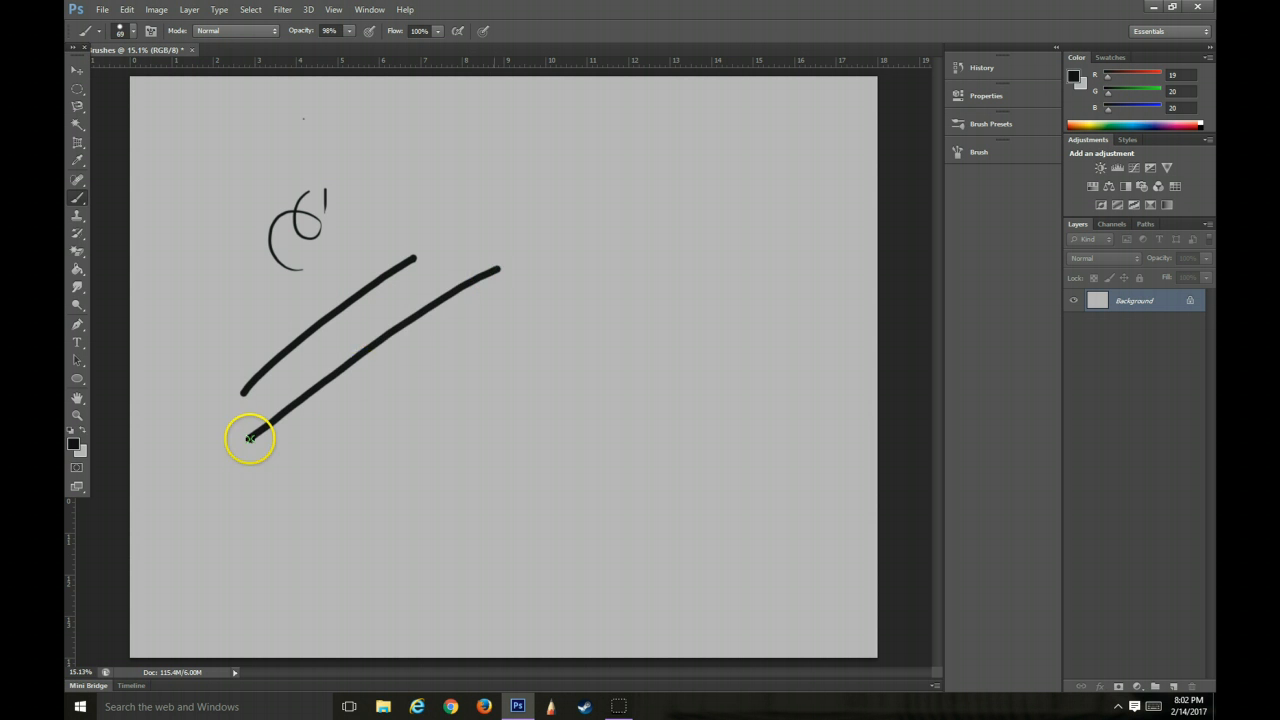
{"action": "left_click_drag", "start_coordinate": [260, 481], "coordinate": [487, 331]}
{"action": "left_click_drag", "start_coordinate": [237, 345], "coordinate": [402, 233]}
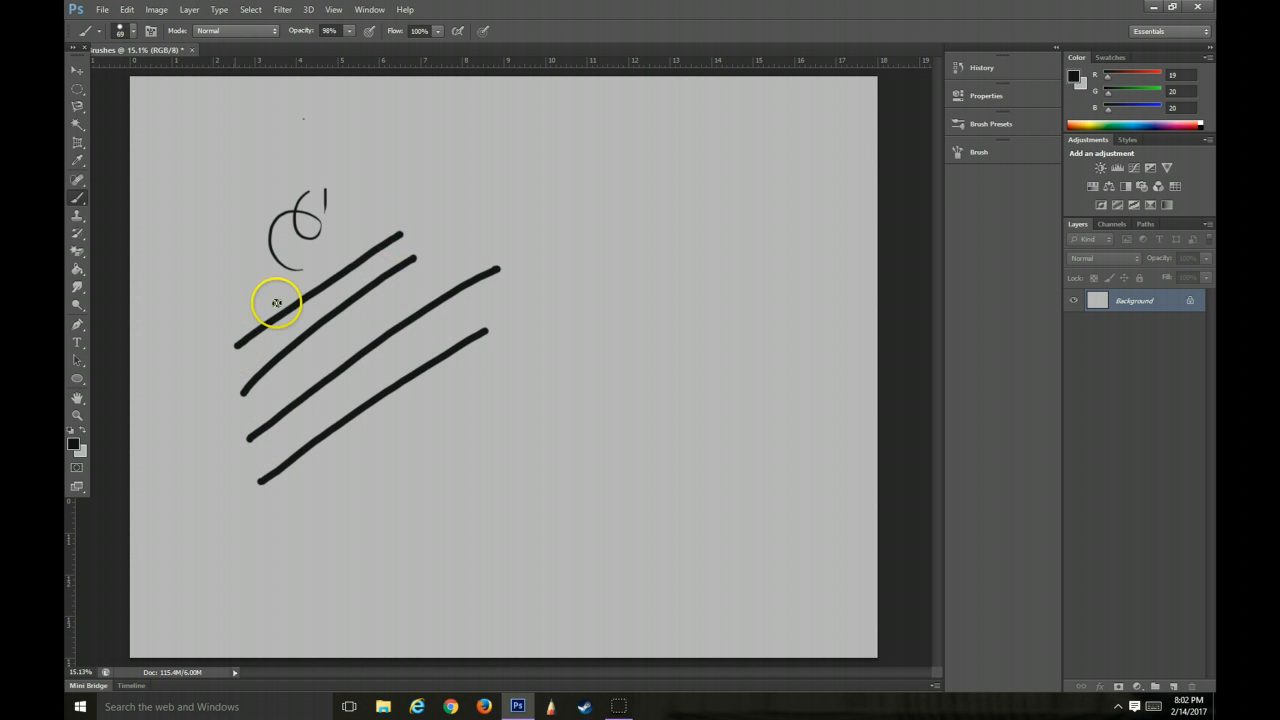
{"action": "left_click_drag", "start_coordinate": [197, 337], "coordinate": [397, 218]}
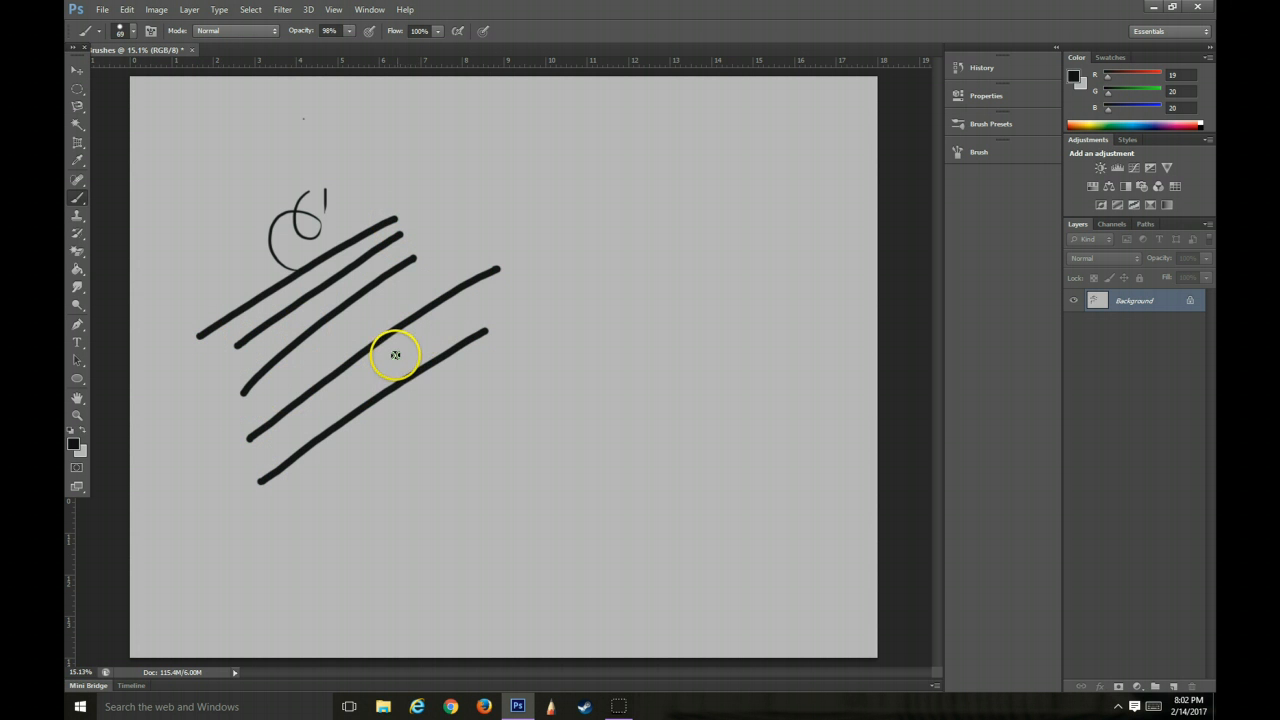
Revert the document history to the first brush dab and paint one thick diagonal stroke in the upper-left area
{"action": "left_click", "coordinate": [992, 66]}
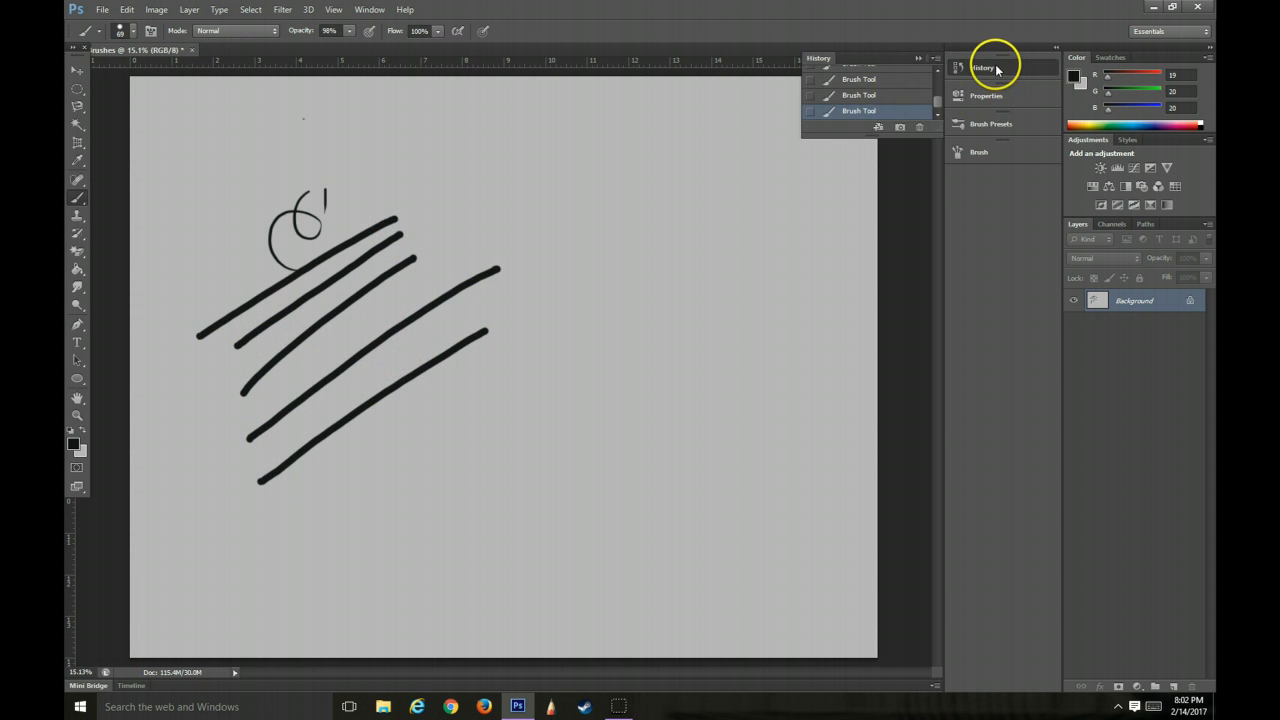
{"action": "left_click", "coordinate": [860, 79]}
{"action": "left_click_drag", "start_coordinate": [940, 103], "coordinate": [940, 86]}
{"action": "left_click", "coordinate": [870, 98]}
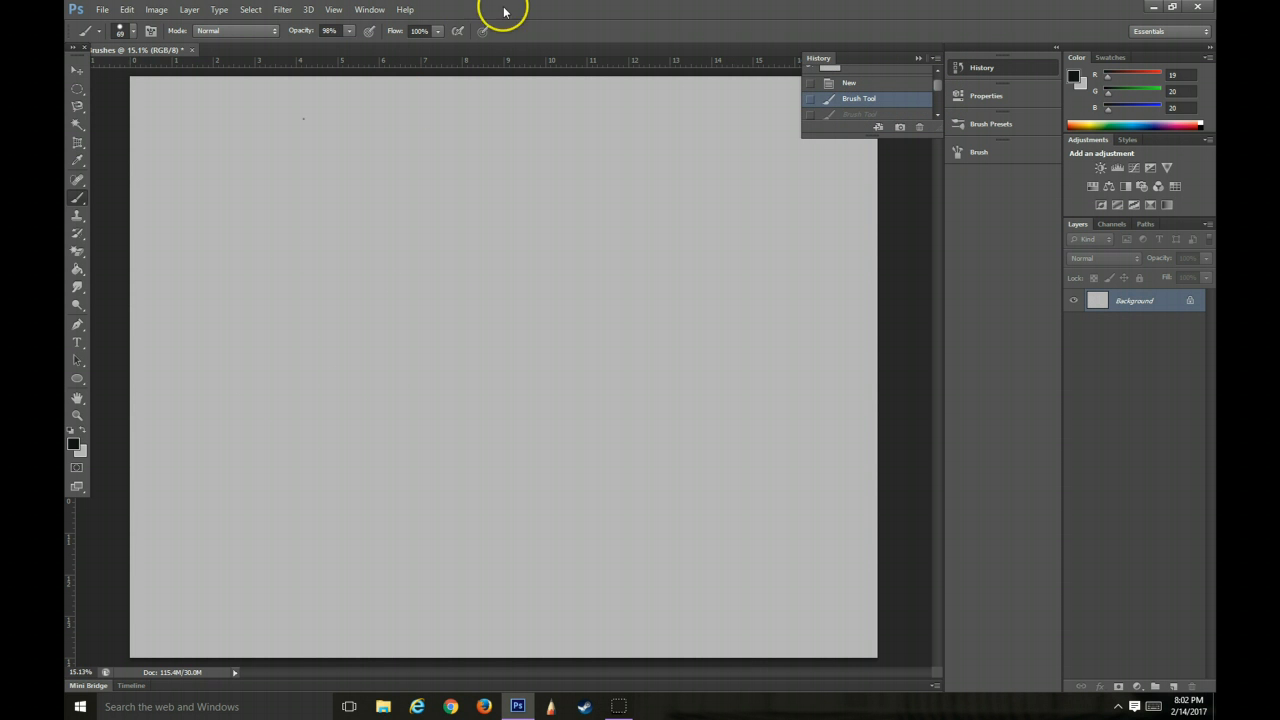
{"action": "left_click_drag", "start_coordinate": [188, 247], "coordinate": [346, 134]}
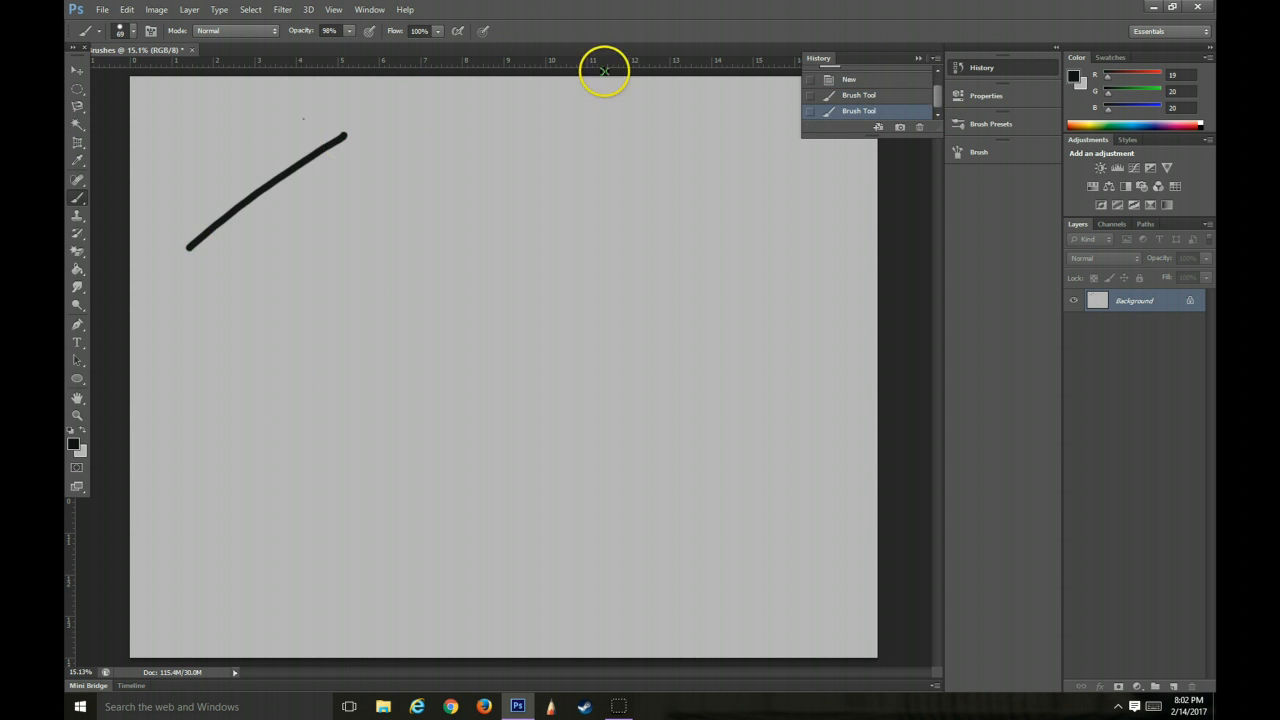
Enable pen pressure control for brush size and paint diagonal strokes of varying width below the thick one
{"action": "left_click", "coordinate": [486, 31]}
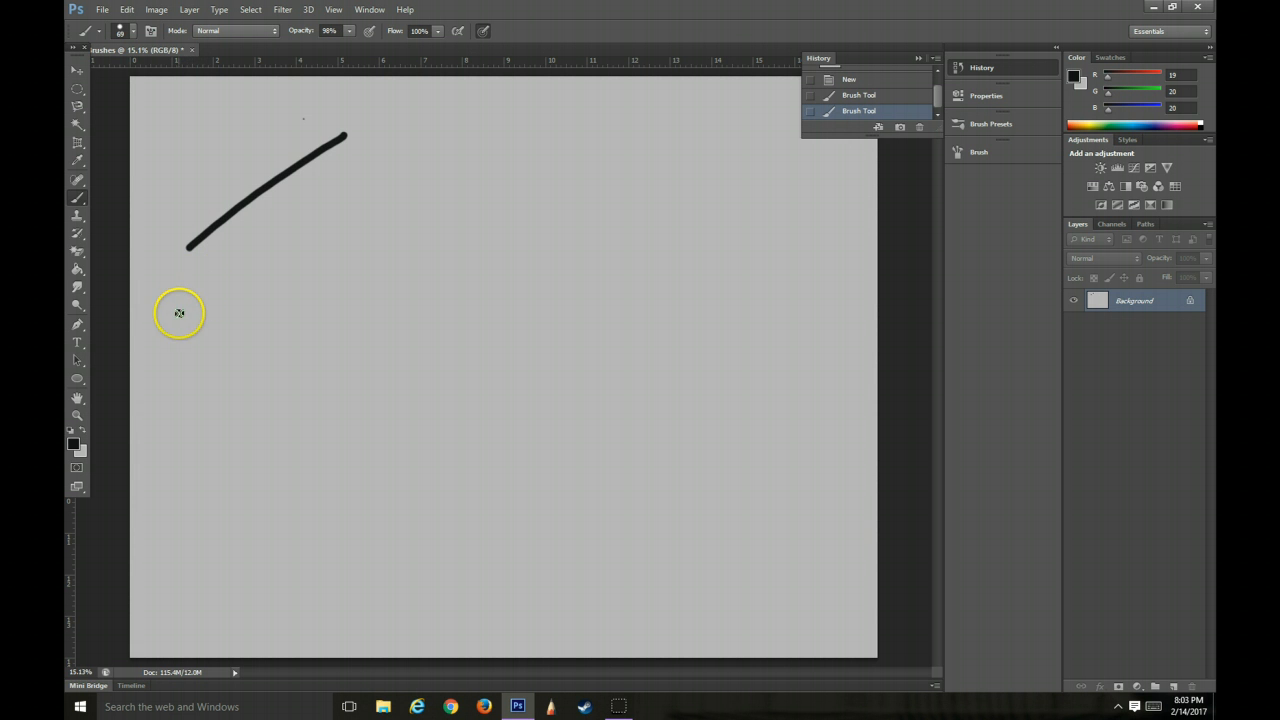
{"action": "left_click_drag", "start_coordinate": [157, 333], "coordinate": [200, 301]}
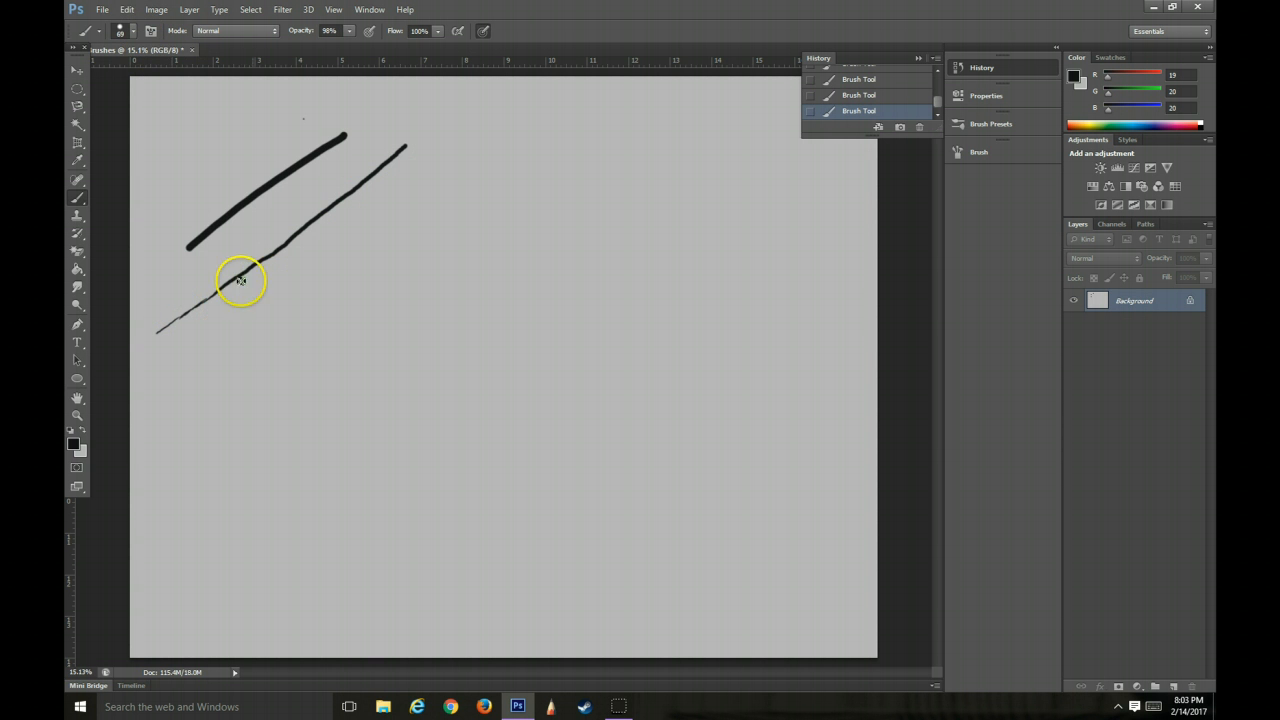
{"action": "left_click_drag", "start_coordinate": [283, 306], "coordinate": [181, 378]}
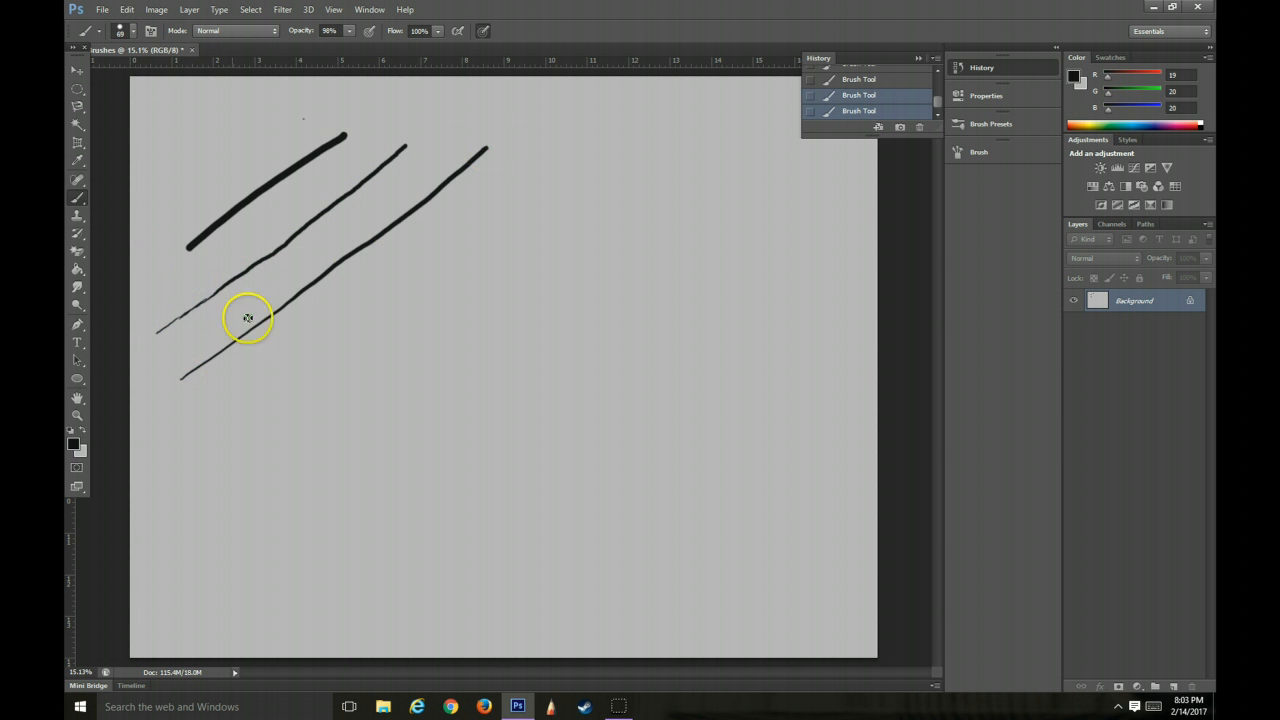
{"action": "mouse_move", "coordinate": [300, 374]}
{"action": "left_mouse_down"}
{"action": "mouse_move", "coordinate": [491, 214]}
{"action": "mouse_move", "coordinate": [541, 191]}
{"action": "left_mouse_up"}
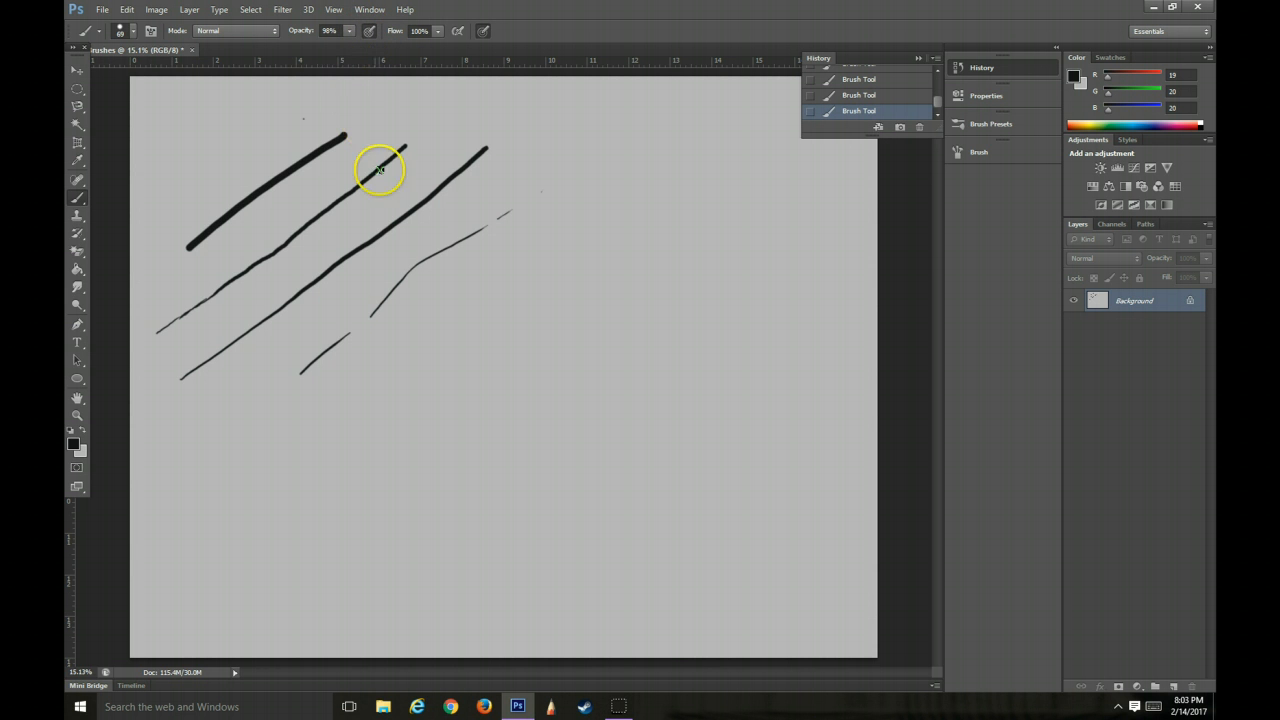
Paint several faint diagonal strokes with pen-pressure-controlled opacity below the darker lines
{"action": "mouse_move", "coordinate": [308, 438]}
{"action": "left_mouse_down"}
{"action": "mouse_move", "coordinate": [332, 415]}
{"action": "mouse_move", "coordinate": [292, 447]}
{"action": "mouse_move", "coordinate": [605, 196]}
{"action": "left_mouse_up"}
{"action": "left_click_drag", "start_coordinate": [280, 461], "coordinate": [378, 394]}
{"action": "left_click_drag", "start_coordinate": [326, 450], "coordinate": [558, 268]}
{"action": "left_click_drag", "start_coordinate": [465, 322], "coordinate": [578, 234]}
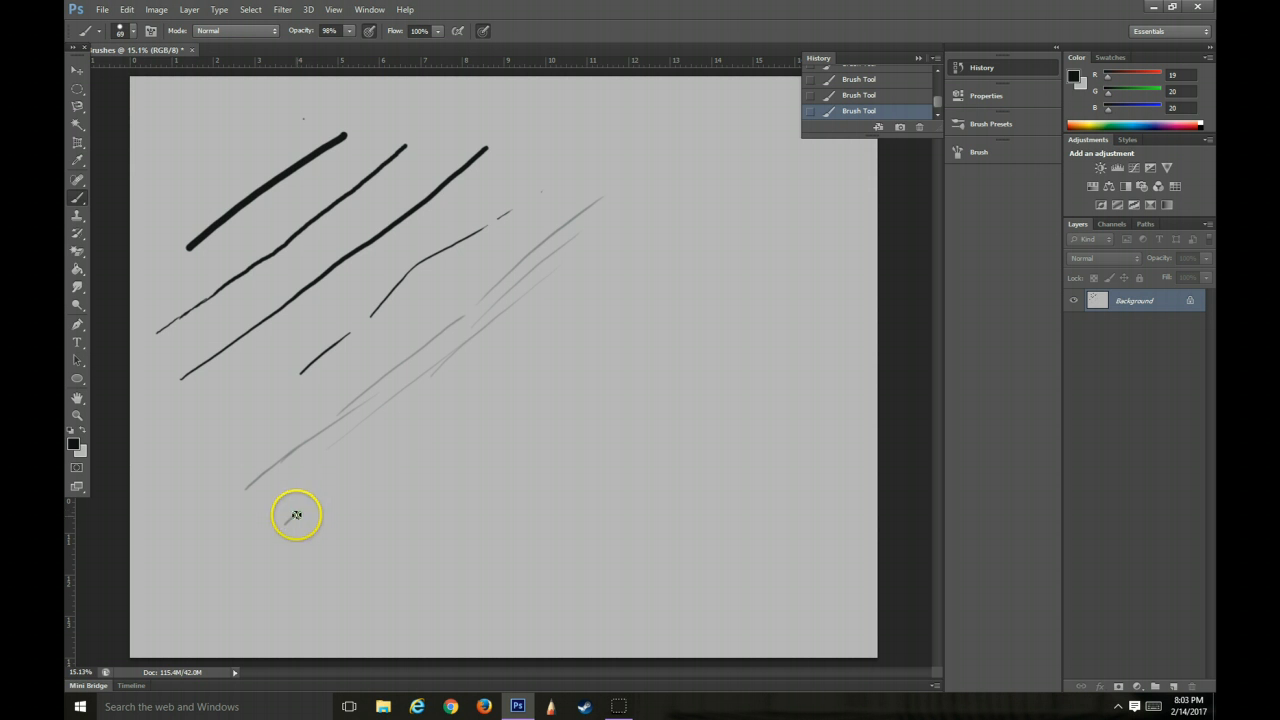
{"action": "left_click_drag", "start_coordinate": [296, 515], "coordinate": [487, 368]}
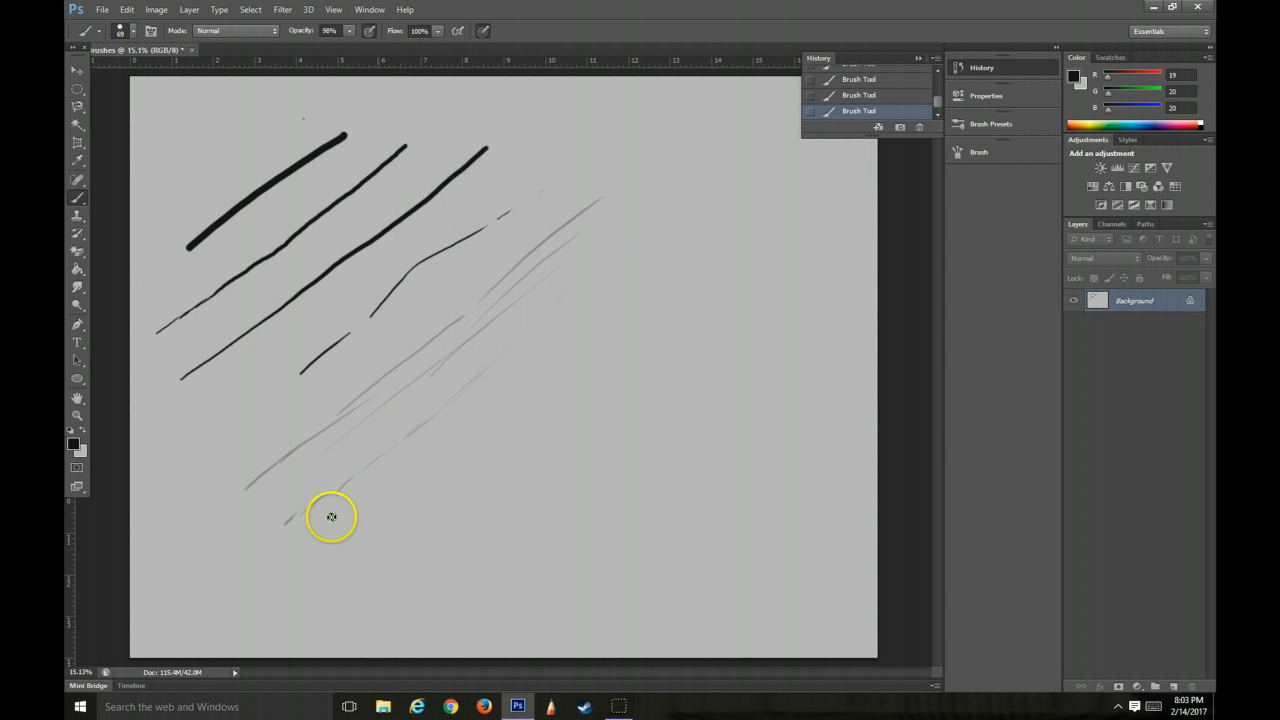
Paint a dark diagonal stroke, small loops and wavy curves of varying opacity across the middle of the canvas
{"action": "mouse_move", "coordinate": [392, 487]}
{"action": "left_mouse_down"}
{"action": "mouse_move", "coordinate": [450, 441]}
{"action": "mouse_move", "coordinate": [385, 526]}
{"action": "left_mouse_up"}
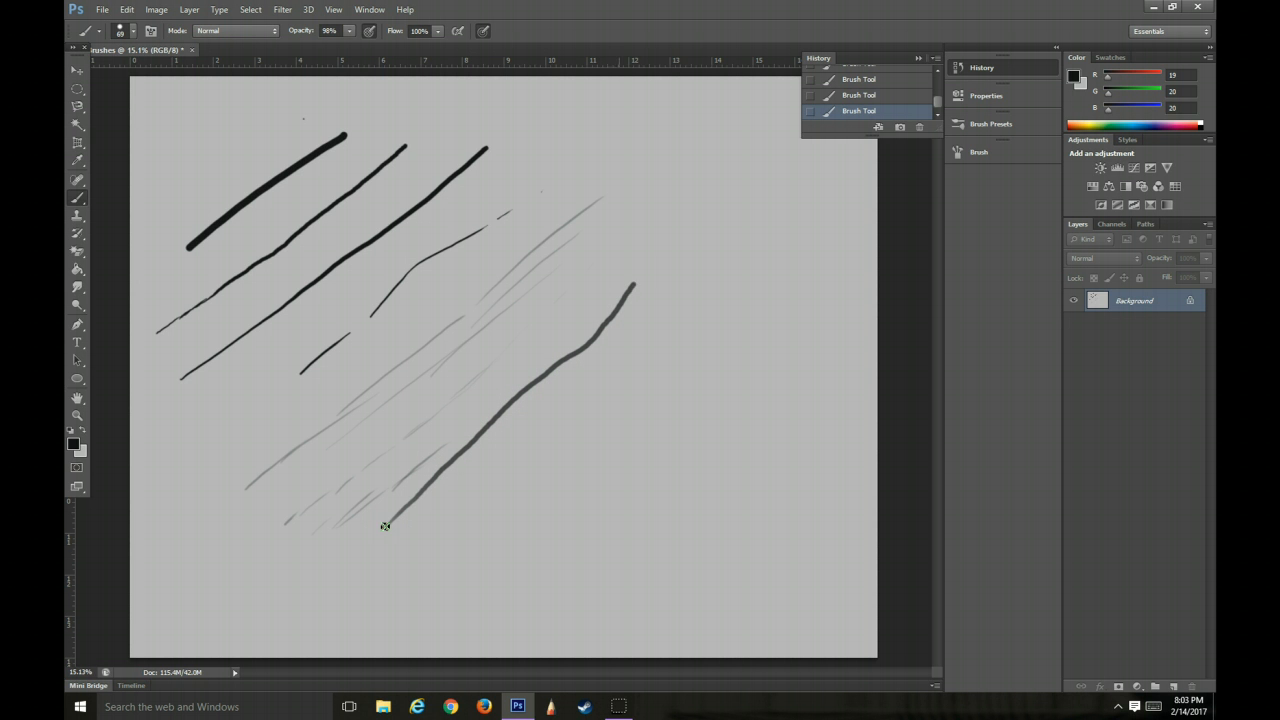
{"action": "left_click_drag", "start_coordinate": [414, 517], "coordinate": [515, 512]}
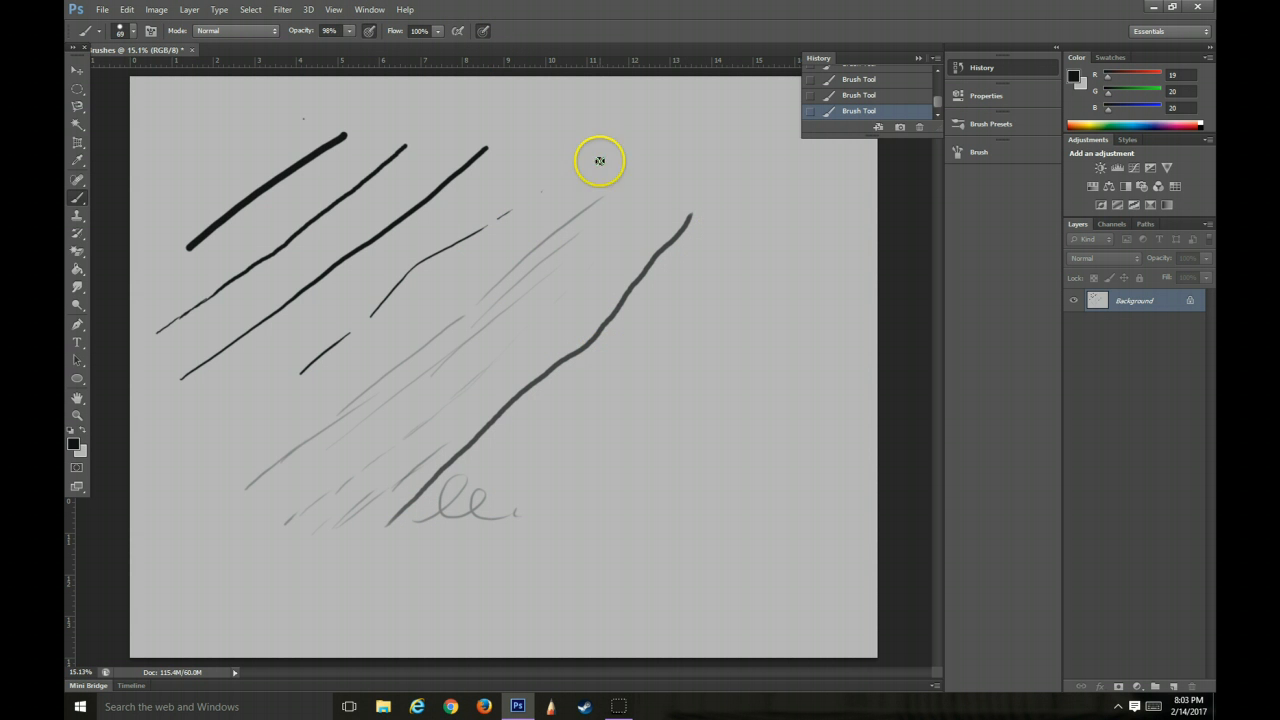
{"action": "mouse_move", "coordinate": [567, 114]}
{"action": "left_mouse_down"}
{"action": "mouse_move", "coordinate": [571, 180]}
{"action": "mouse_move", "coordinate": [591, 155]}
{"action": "mouse_move", "coordinate": [545, 255]}
{"action": "left_mouse_up"}
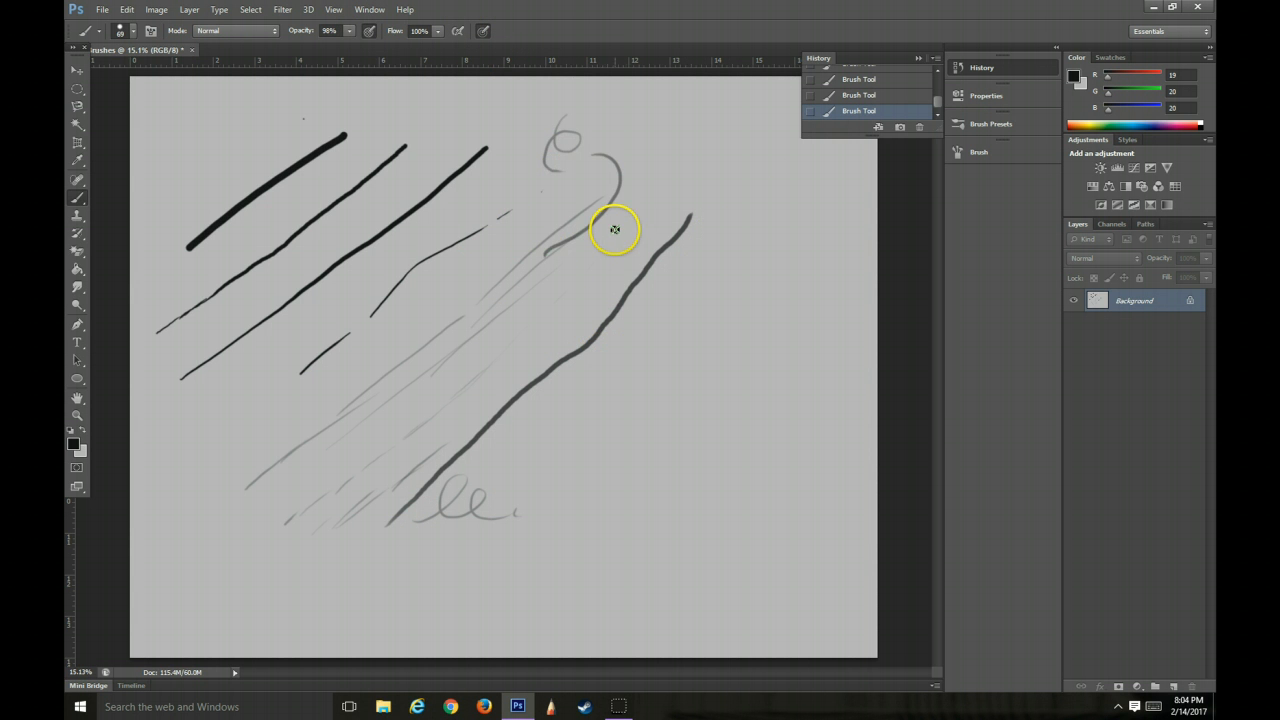
{"action": "mouse_move", "coordinate": [614, 230]}
{"action": "left_mouse_down"}
{"action": "mouse_move", "coordinate": [543, 376]}
{"action": "mouse_move", "coordinate": [603, 369]}
{"action": "mouse_move", "coordinate": [560, 473]}
{"action": "mouse_move", "coordinate": [588, 492]}
{"action": "left_mouse_up"}
{"action": "mouse_move", "coordinate": [660, 305]}
{"action": "left_mouse_down"}
{"action": "mouse_move", "coordinate": [677, 337]}
{"action": "mouse_move", "coordinate": [655, 437]}
{"action": "left_mouse_up"}
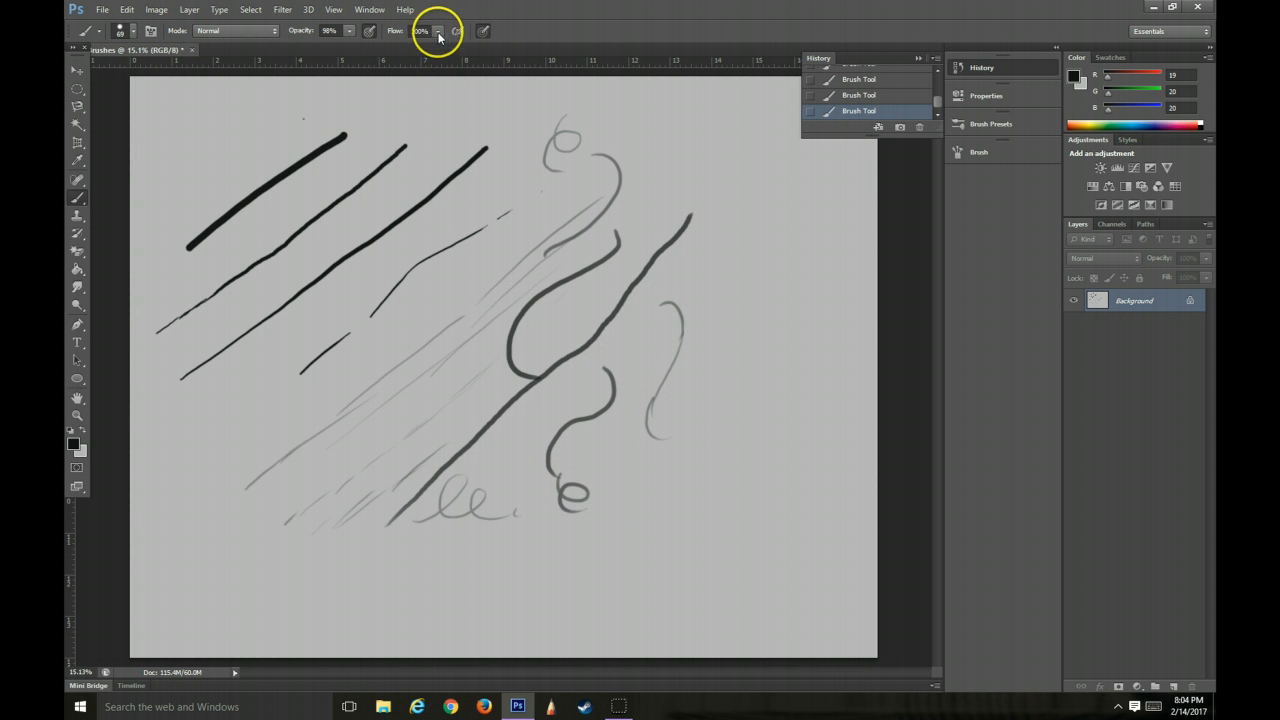
Set the brush opacity to 32% and paint faint scribbles and loops around the thick stroke near the canvas's upper-left corner
{"action": "left_click", "coordinate": [350, 31]}
{"action": "left_click_drag", "start_coordinate": [350, 48], "coordinate": [303, 47]}
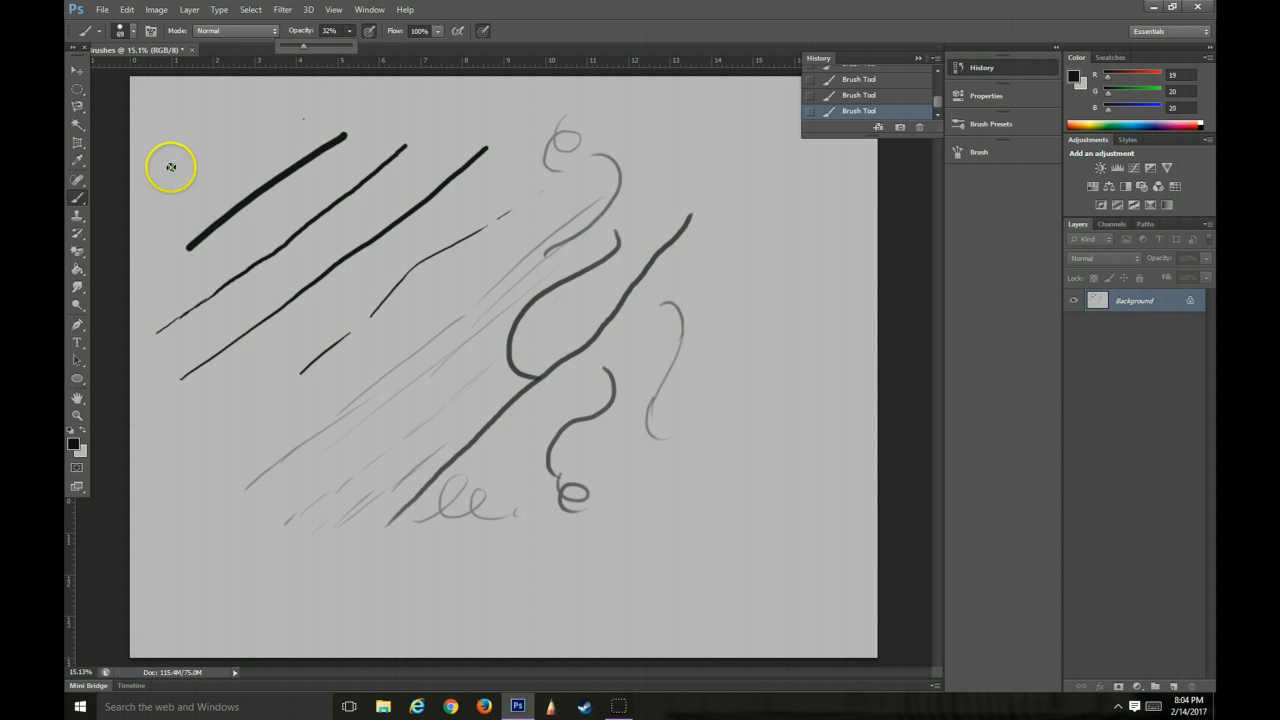
{"action": "mouse_move", "coordinate": [177, 179]}
{"action": "left_mouse_down"}
{"action": "mouse_move", "coordinate": [311, 108]}
{"action": "mouse_move", "coordinate": [305, 118]}
{"action": "mouse_move", "coordinate": [496, 126]}
{"action": "left_mouse_up"}
{"action": "mouse_move", "coordinate": [200, 208]}
{"action": "left_mouse_down"}
{"action": "mouse_move", "coordinate": [253, 159]}
{"action": "mouse_move", "coordinate": [234, 190]}
{"action": "mouse_move", "coordinate": [288, 138]}
{"action": "left_mouse_up"}
{"action": "left_click_drag", "start_coordinate": [200, 142], "coordinate": [256, 103]}
Set the brush opacity to 100% and paint darker squiggles and diagonal strokes on the left half of the canvas
{"action": "left_click", "coordinate": [349, 31]}
{"action": "left_click_drag", "start_coordinate": [350, 47], "coordinate": [398, 49]}
{"action": "mouse_move", "coordinate": [236, 470]}
{"action": "left_mouse_down"}
{"action": "mouse_move", "coordinate": [246, 427]}
{"action": "mouse_move", "coordinate": [284, 400]}
{"action": "left_mouse_up"}
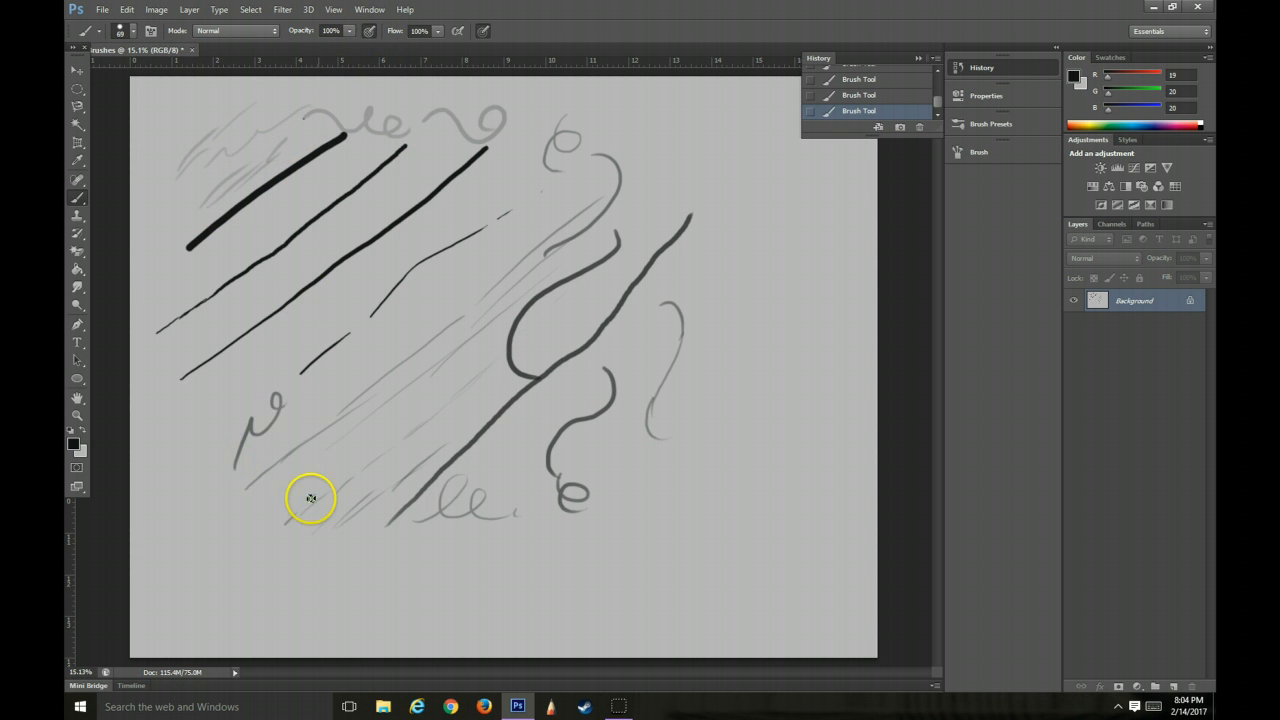
{"action": "left_click_drag", "start_coordinate": [272, 606], "coordinate": [340, 574]}
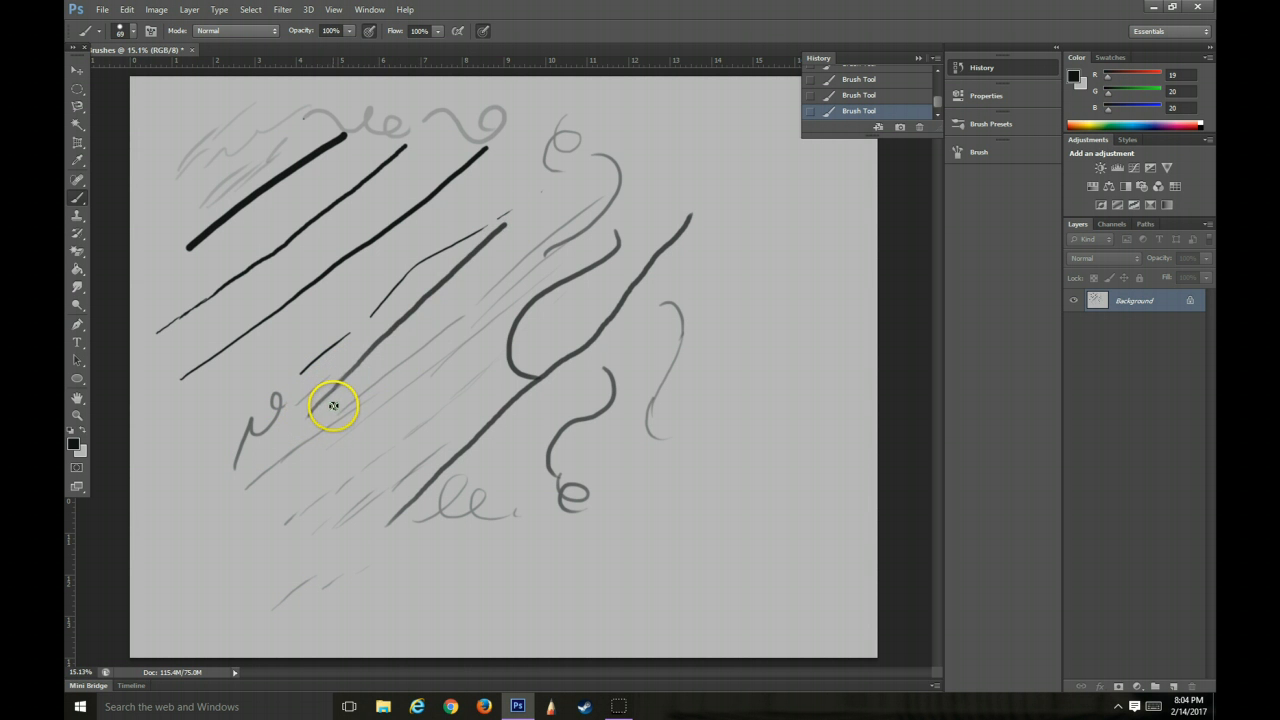
Paint faint curves at 20% brush opacity on the right side of the canvas, plus darker curves beside them at 100%
{"action": "left_click", "coordinate": [349, 31]}
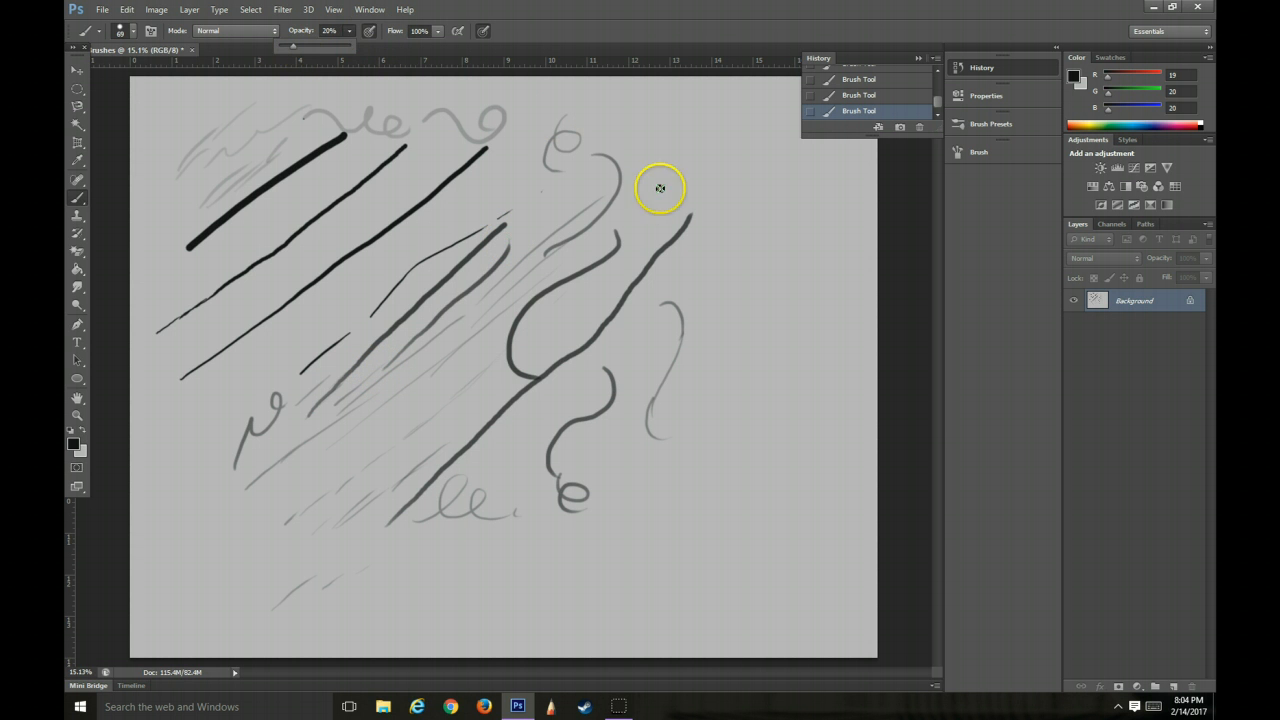
{"action": "left_click_drag", "start_coordinate": [655, 146], "coordinate": [703, 190]}
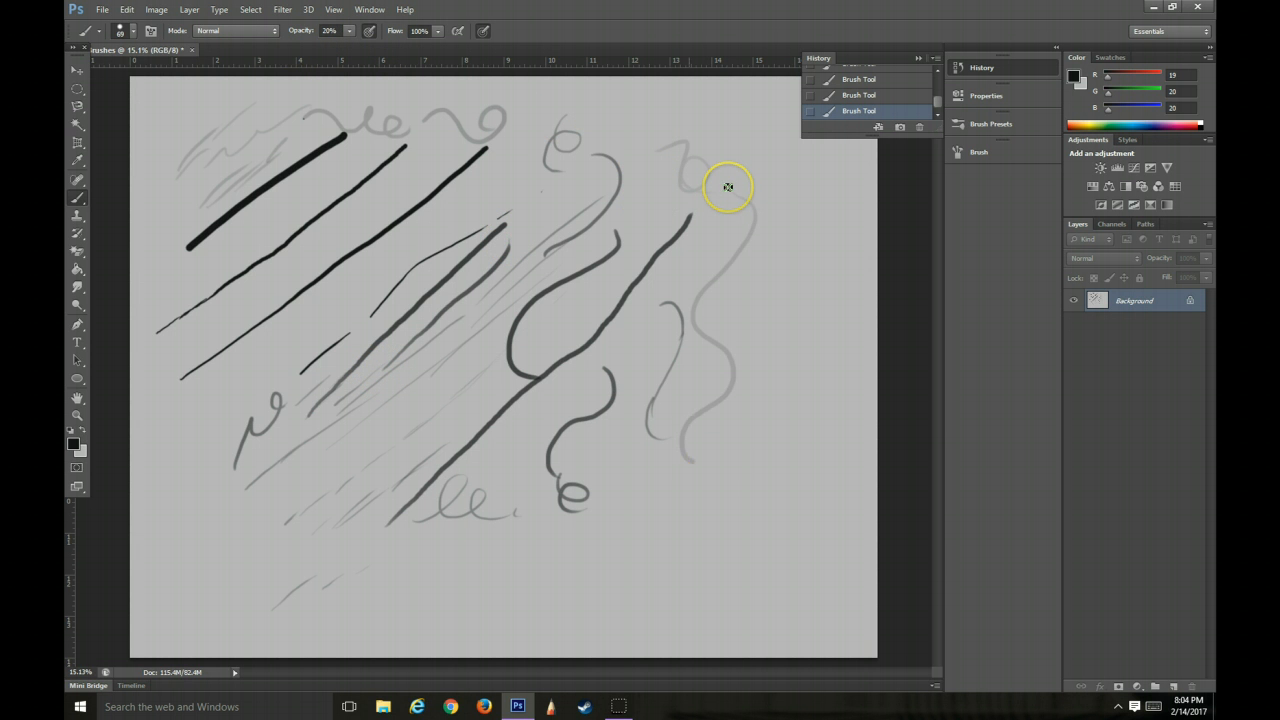
{"action": "left_click", "coordinate": [348, 33]}
{"action": "left_click_drag", "start_coordinate": [351, 47], "coordinate": [437, 57]}
{"action": "left_click", "coordinate": [706, 204]}
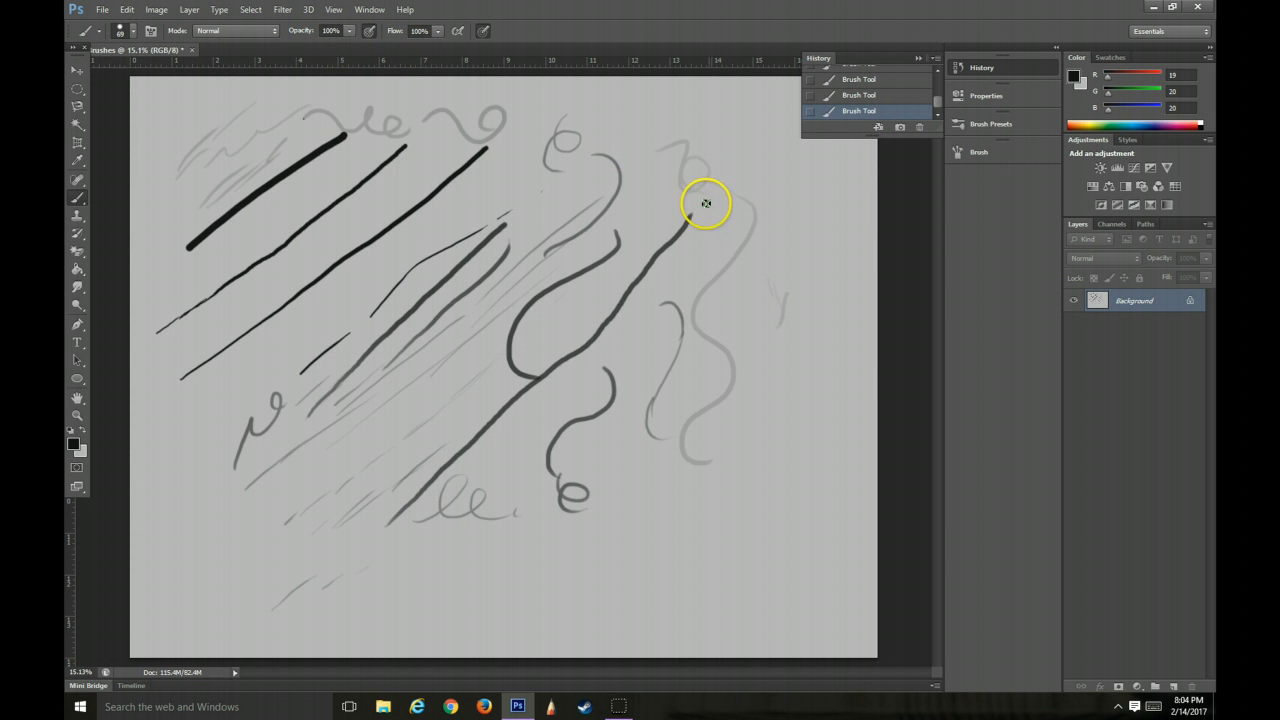
{"action": "mouse_move", "coordinate": [765, 183]}
{"action": "left_mouse_down"}
{"action": "mouse_move", "coordinate": [773, 288]}
{"action": "mouse_move", "coordinate": [747, 380]}
{"action": "mouse_move", "coordinate": [780, 390]}
{"action": "left_mouse_up"}
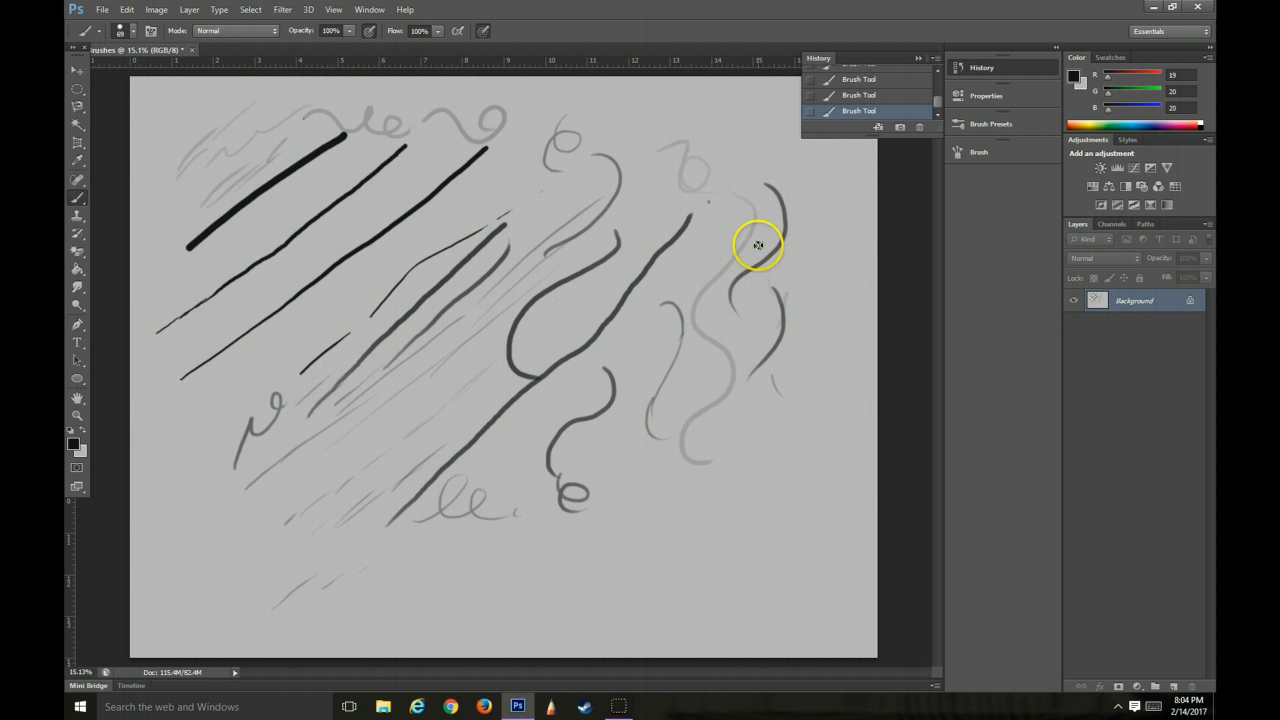
Revert the document to its initial Test Brushes snapshot in the history and collapse the history list
{"action": "left_click", "coordinate": [934, 61]}
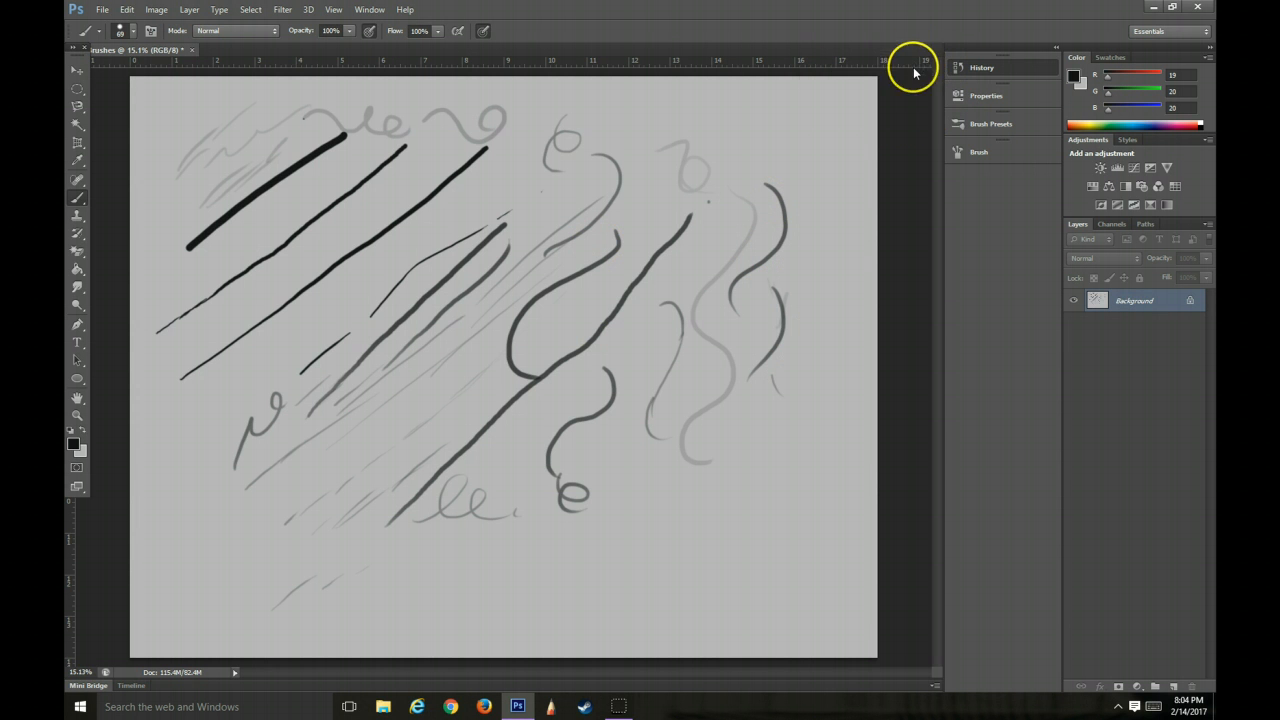
{"action": "left_click", "coordinate": [978, 68]}
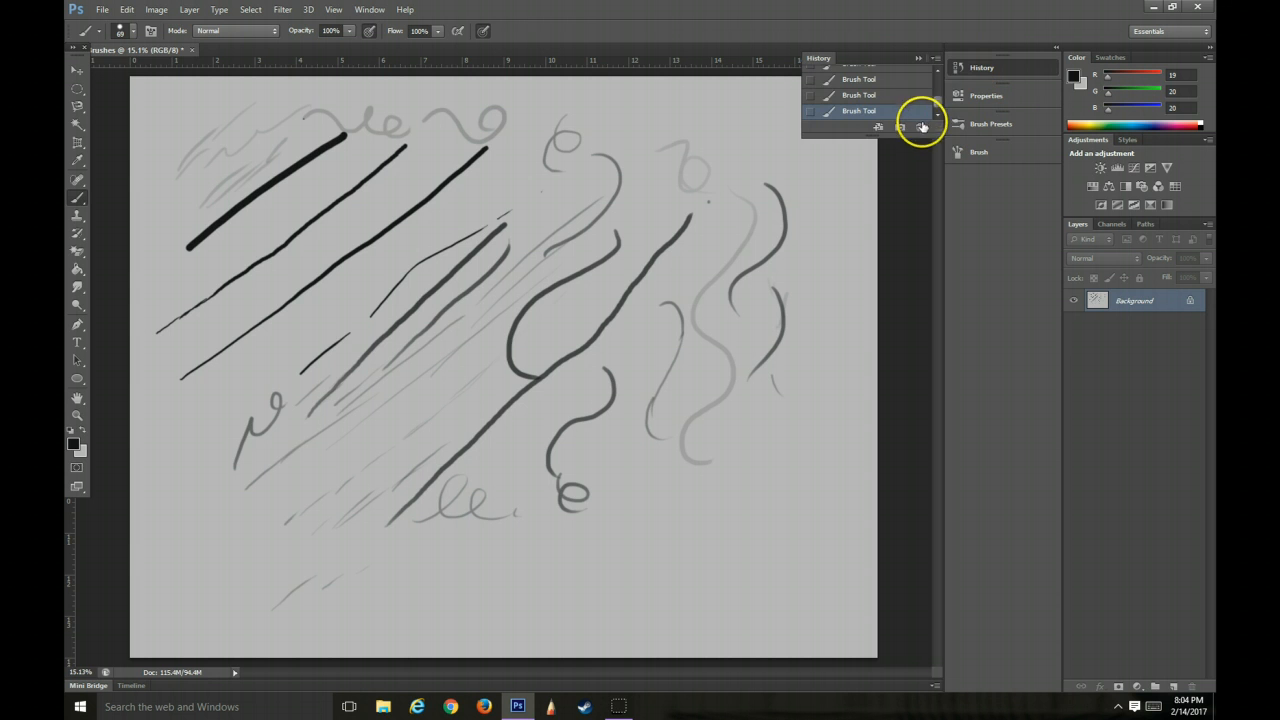
{"action": "mouse_move", "coordinate": [942, 90]}
{"action": "left_mouse_down"}
{"action": "mouse_move", "coordinate": [940, 110]}
{"action": "mouse_move", "coordinate": [936, 80]}
{"action": "left_mouse_up"}
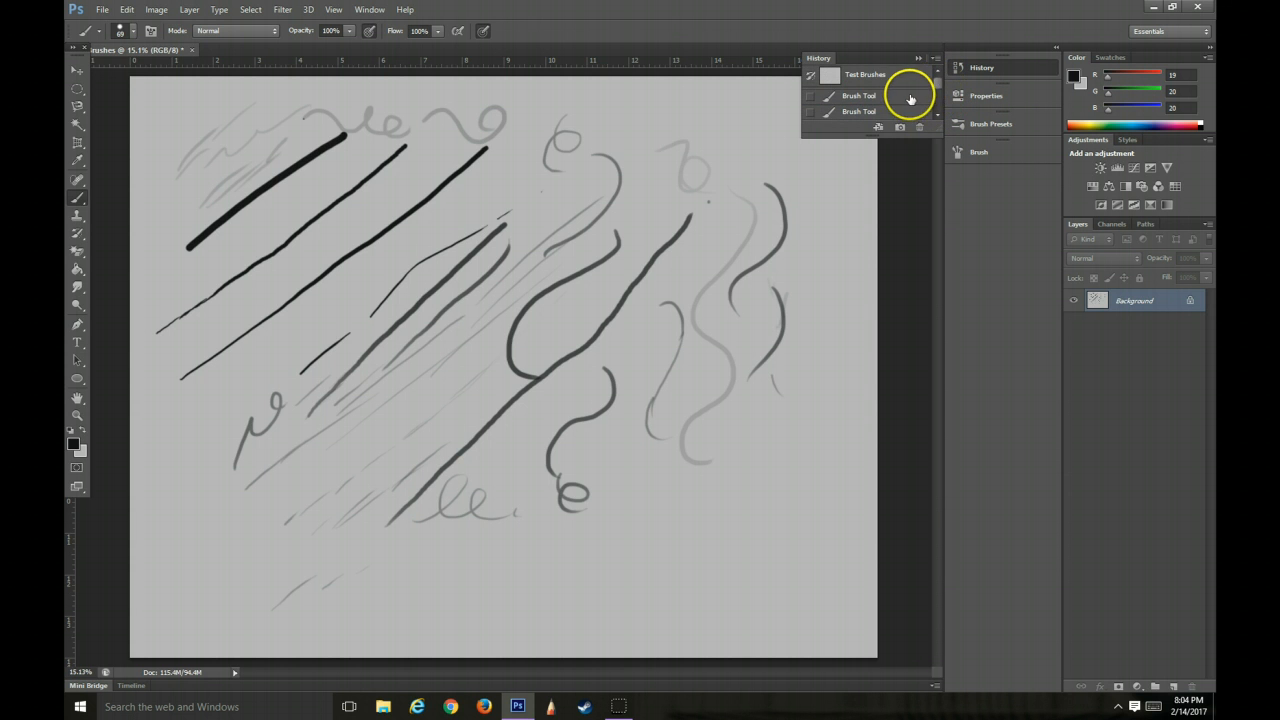
{"action": "left_click", "coordinate": [905, 96]}
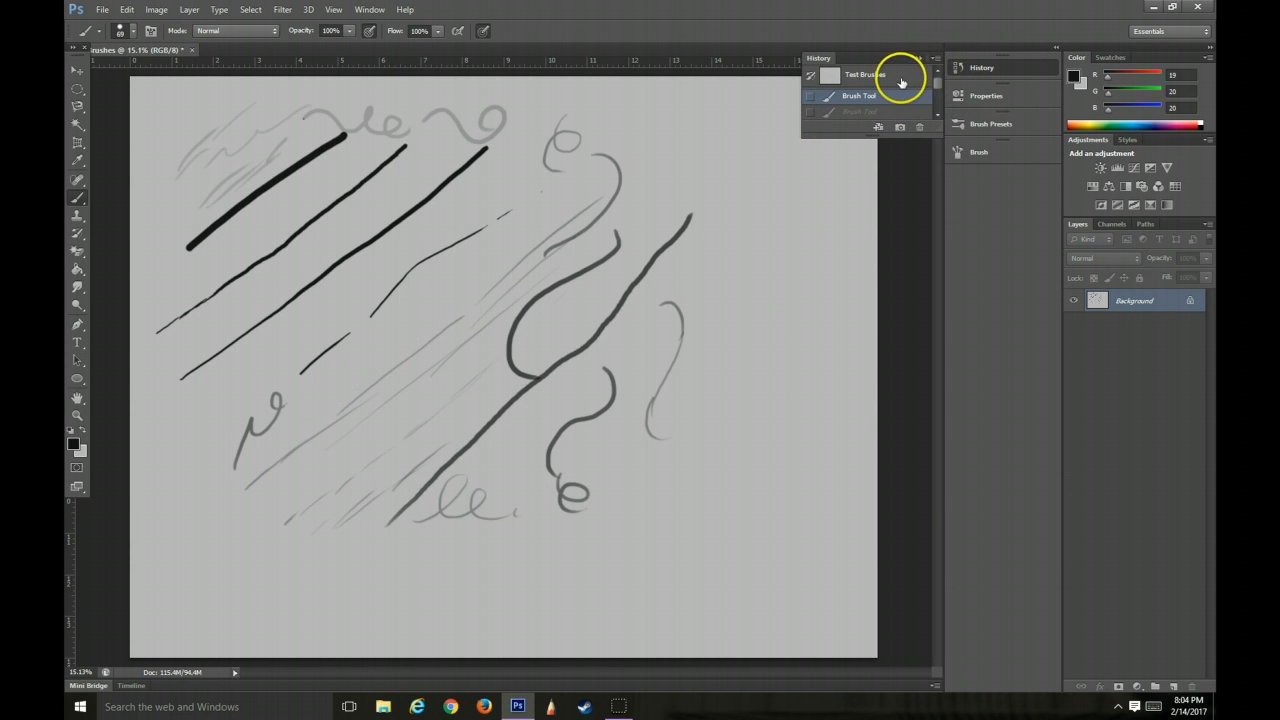
{"action": "left_click", "coordinate": [895, 80]}
{"action": "left_click", "coordinate": [869, 97]}
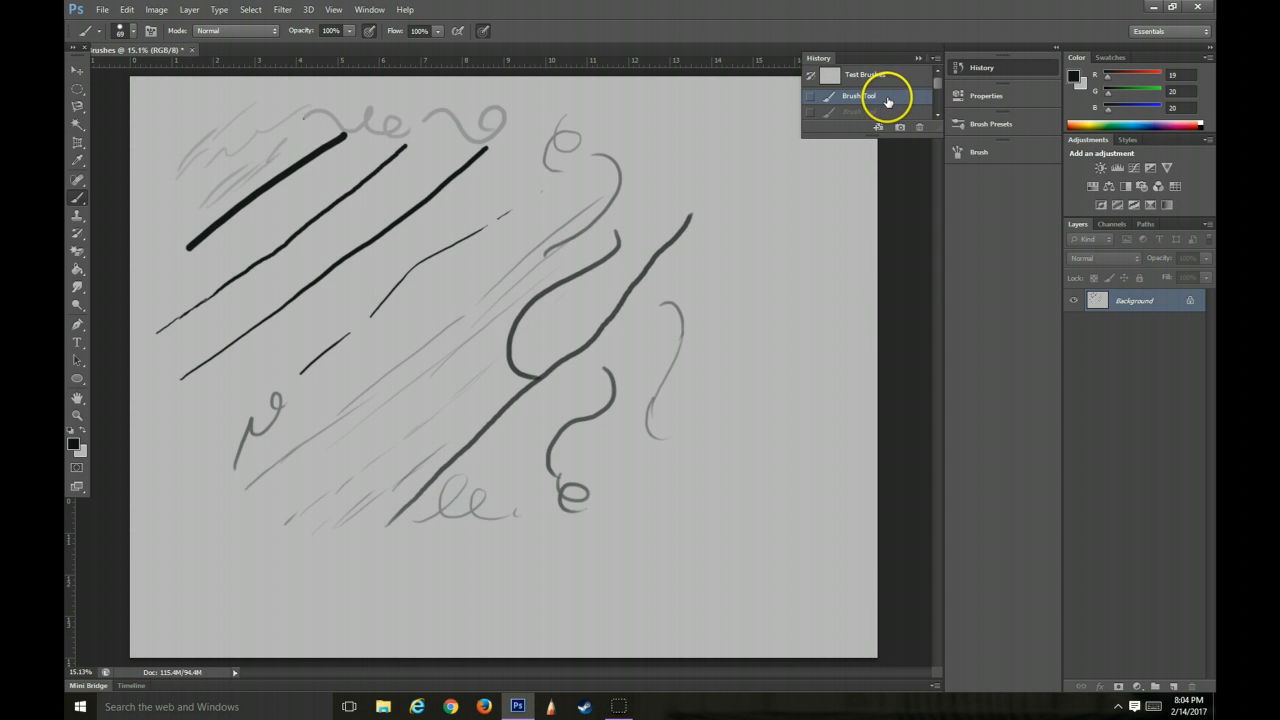
{"action": "left_click", "coordinate": [872, 75]}
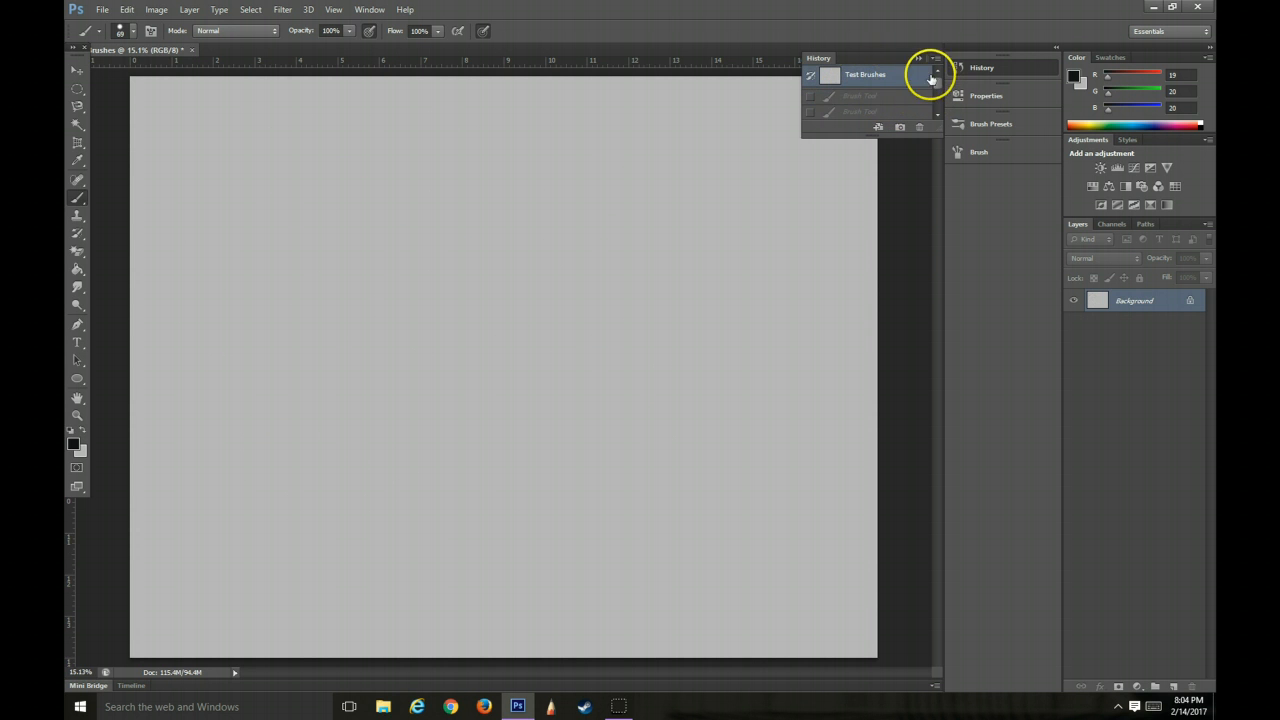
{"action": "left_click", "coordinate": [917, 58]}
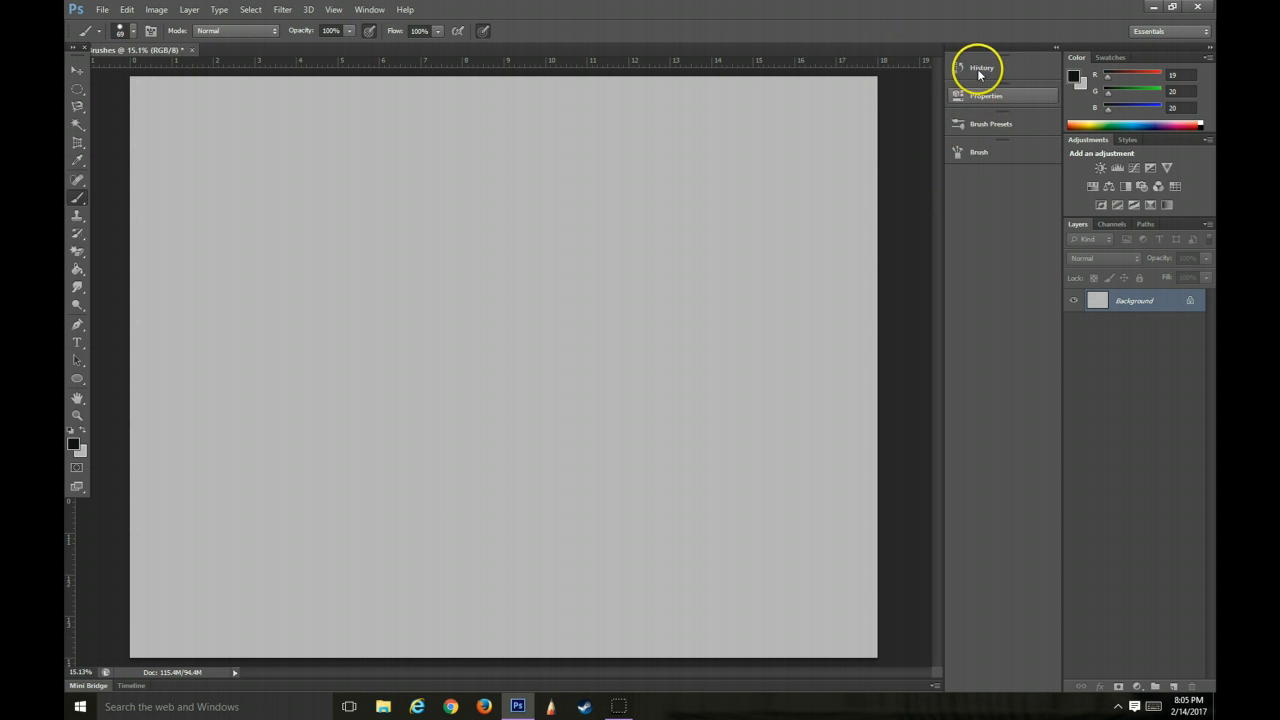
Browse the brush presets, choose a soft textured tip at 69 px, and paint wavy strokes in the canvas's upper-left area
{"action": "left_click", "coordinate": [985, 126]}
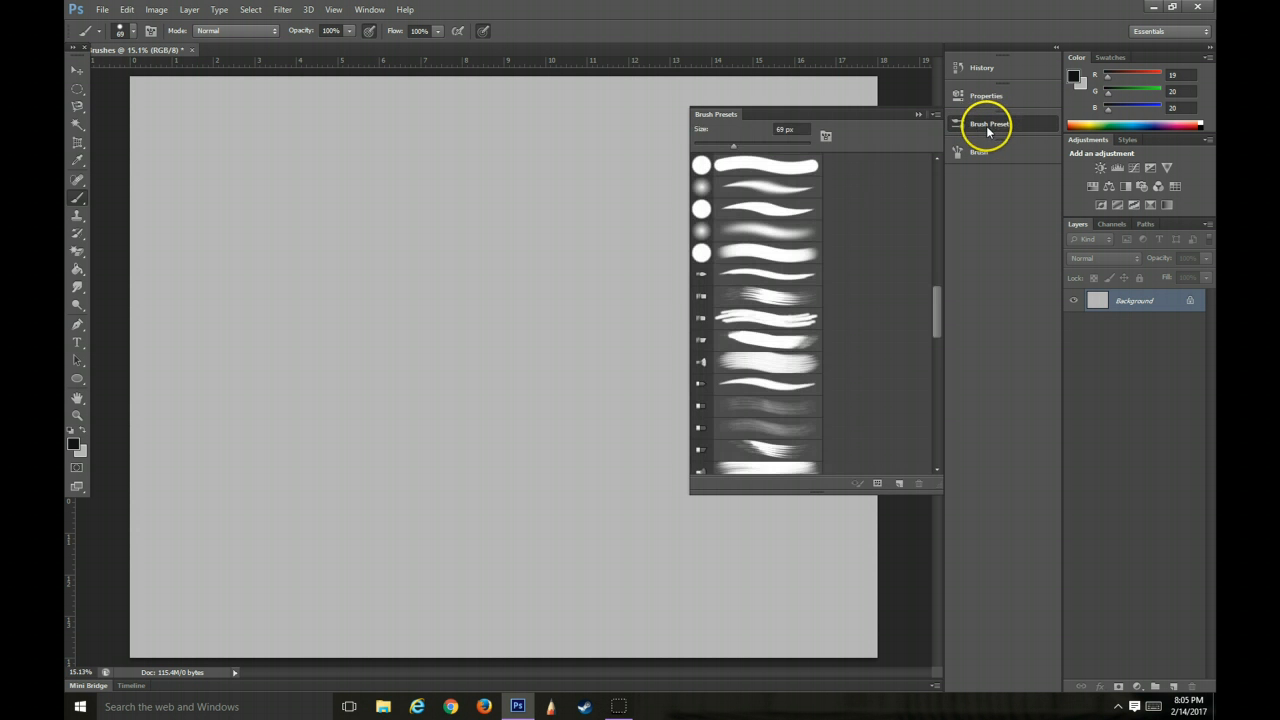
{"action": "mouse_move", "coordinate": [935, 305]}
{"action": "left_mouse_down"}
{"action": "mouse_move", "coordinate": [940, 157]}
{"action": "mouse_move", "coordinate": [937, 276]}
{"action": "left_mouse_up"}
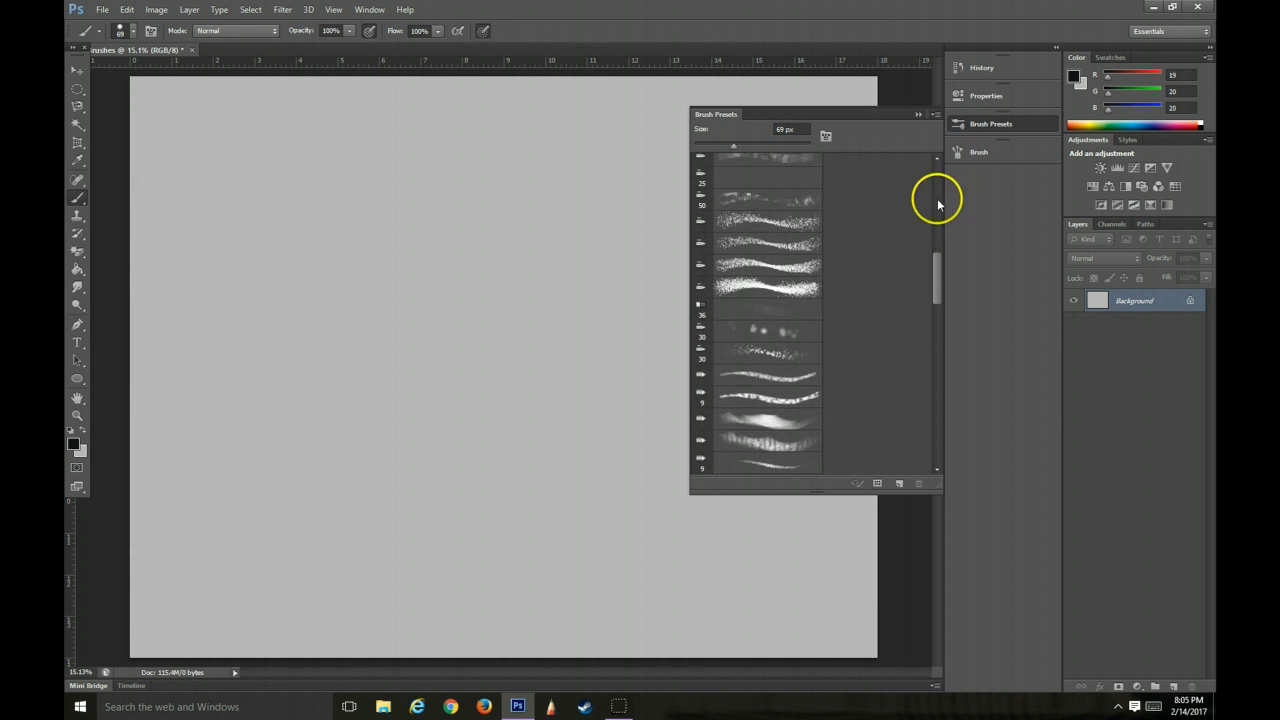
{"action": "left_click", "coordinate": [918, 115]}
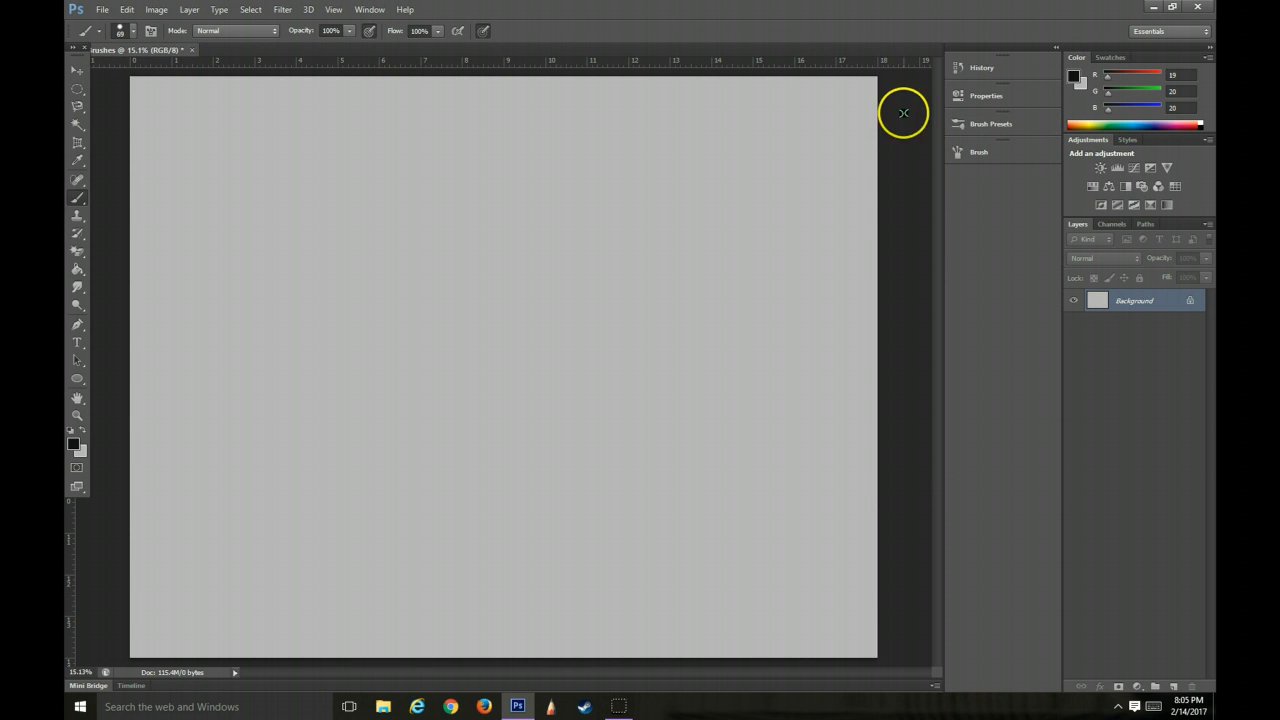
{"action": "left_click", "coordinate": [134, 31]}
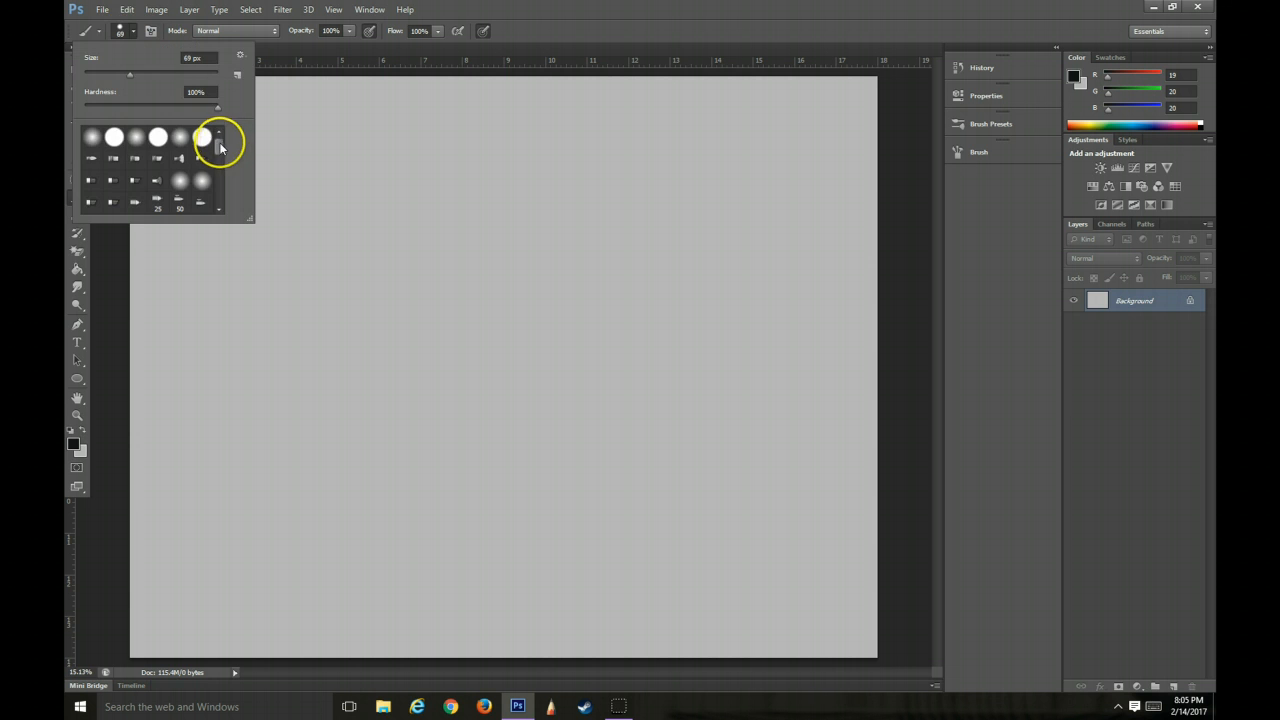
{"action": "left_click_drag", "start_coordinate": [221, 147], "coordinate": [216, 171]}
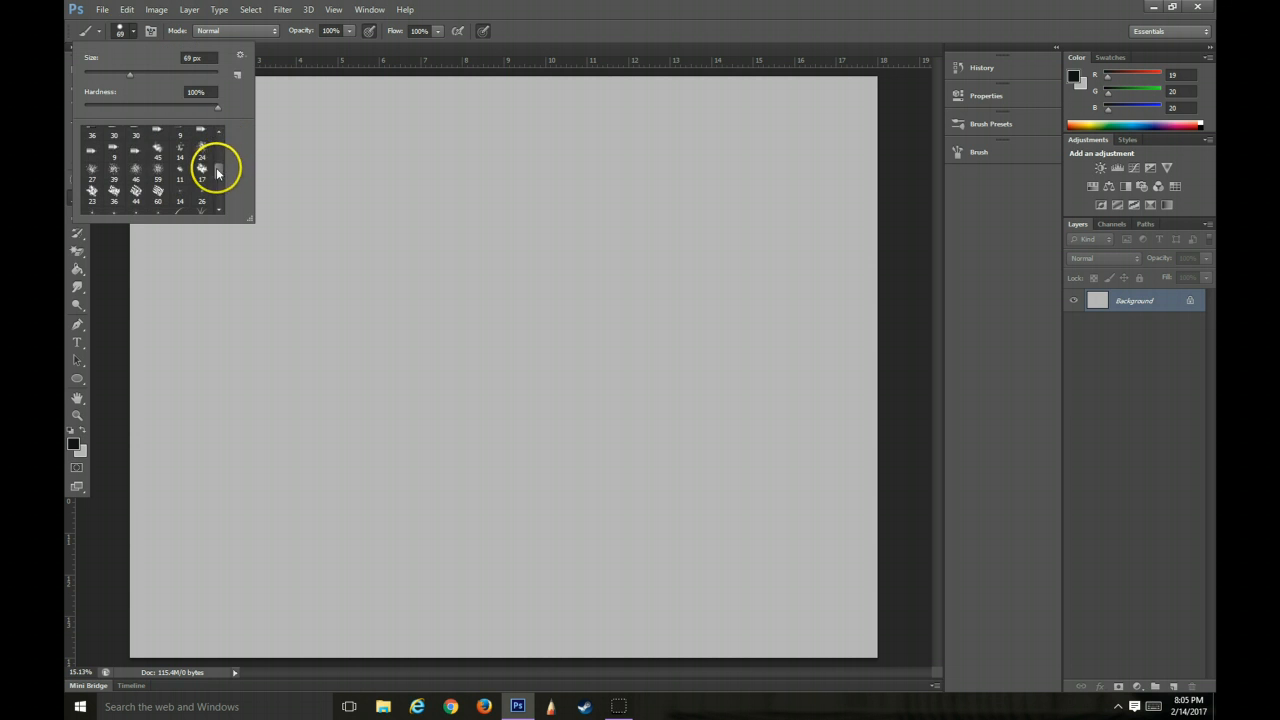
{"action": "left_click", "coordinate": [136, 154]}
{"action": "left_click_drag", "start_coordinate": [324, 163], "coordinate": [332, 189]}
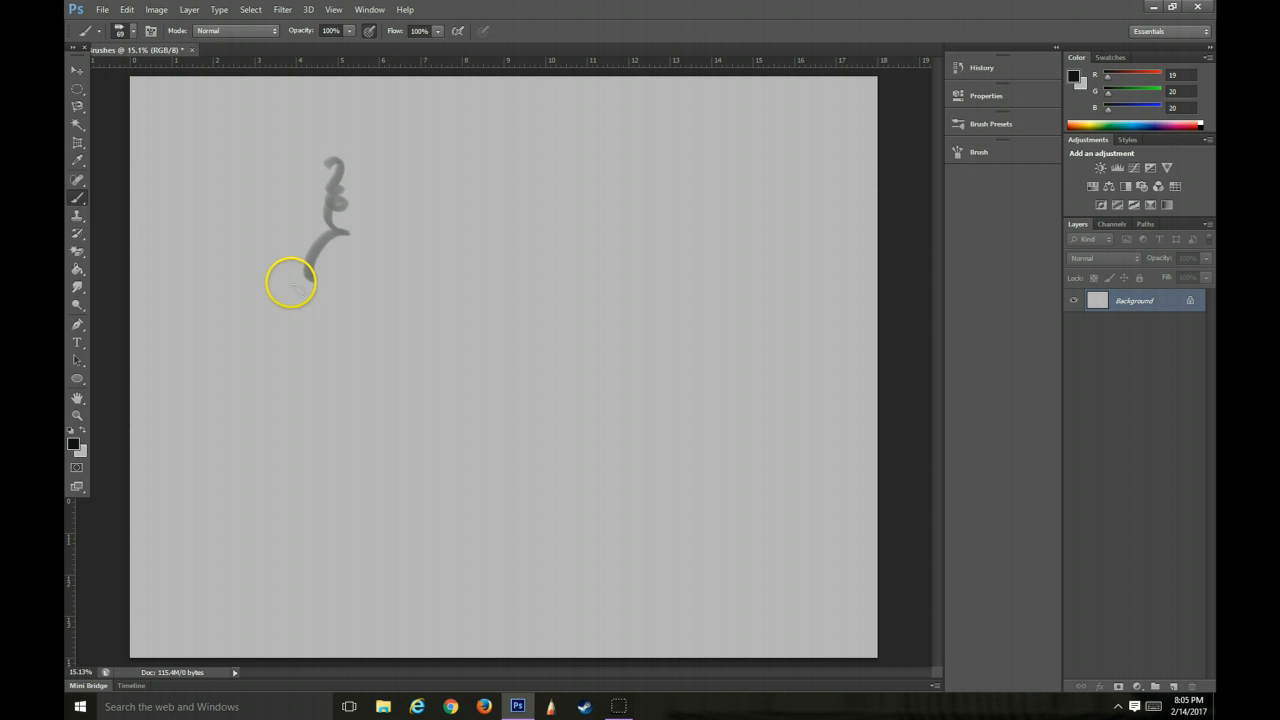
{"action": "left_click_drag", "start_coordinate": [291, 284], "coordinate": [295, 281]}
{"action": "left_click_drag", "start_coordinate": [258, 338], "coordinate": [240, 349]}
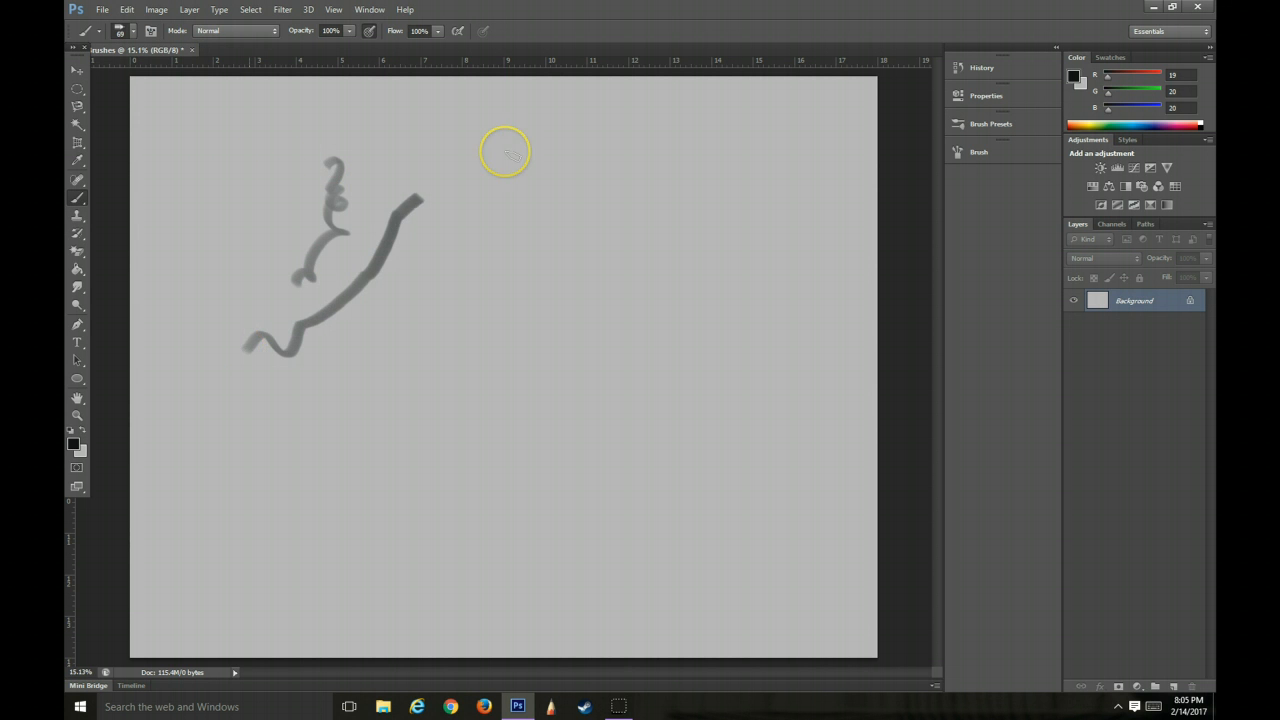
{"action": "left_click_drag", "start_coordinate": [505, 152], "coordinate": [507, 154]}
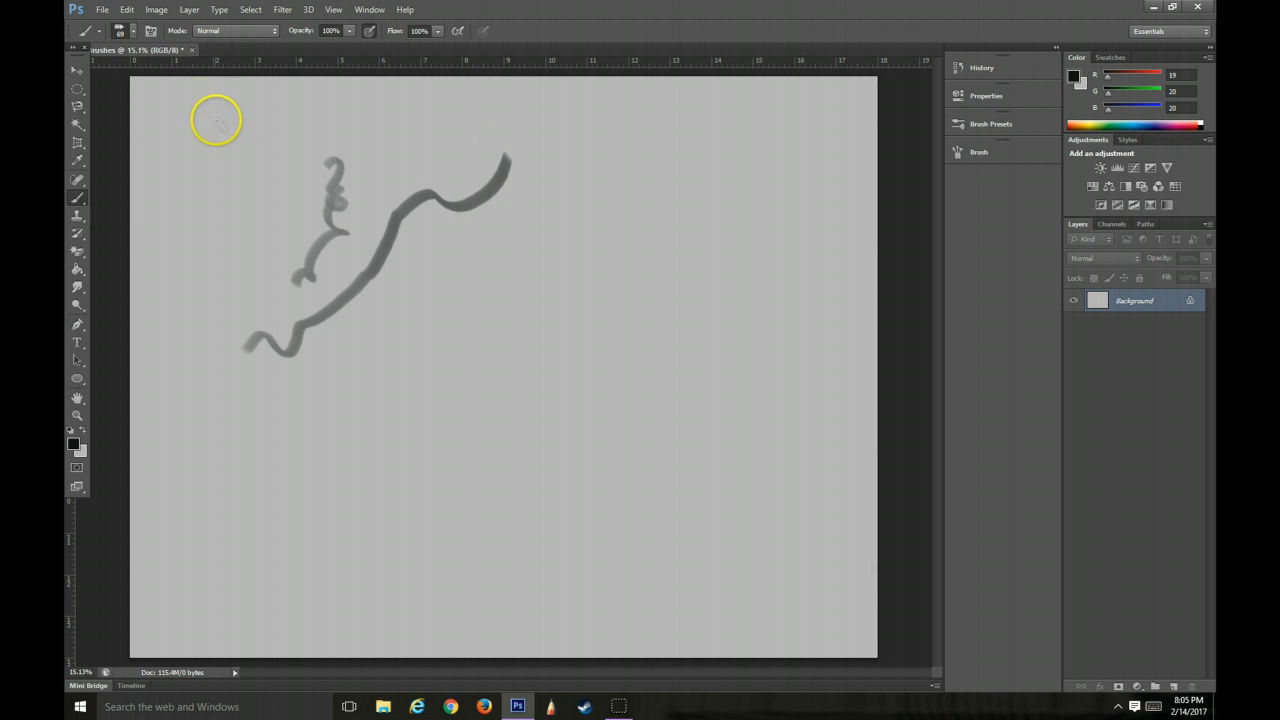
Choose the 27 px spatter brush preset and paint thin squiggles below the thick wavy strokes
{"action": "left_click", "coordinate": [128, 30]}
{"action": "left_click", "coordinate": [90, 155]}
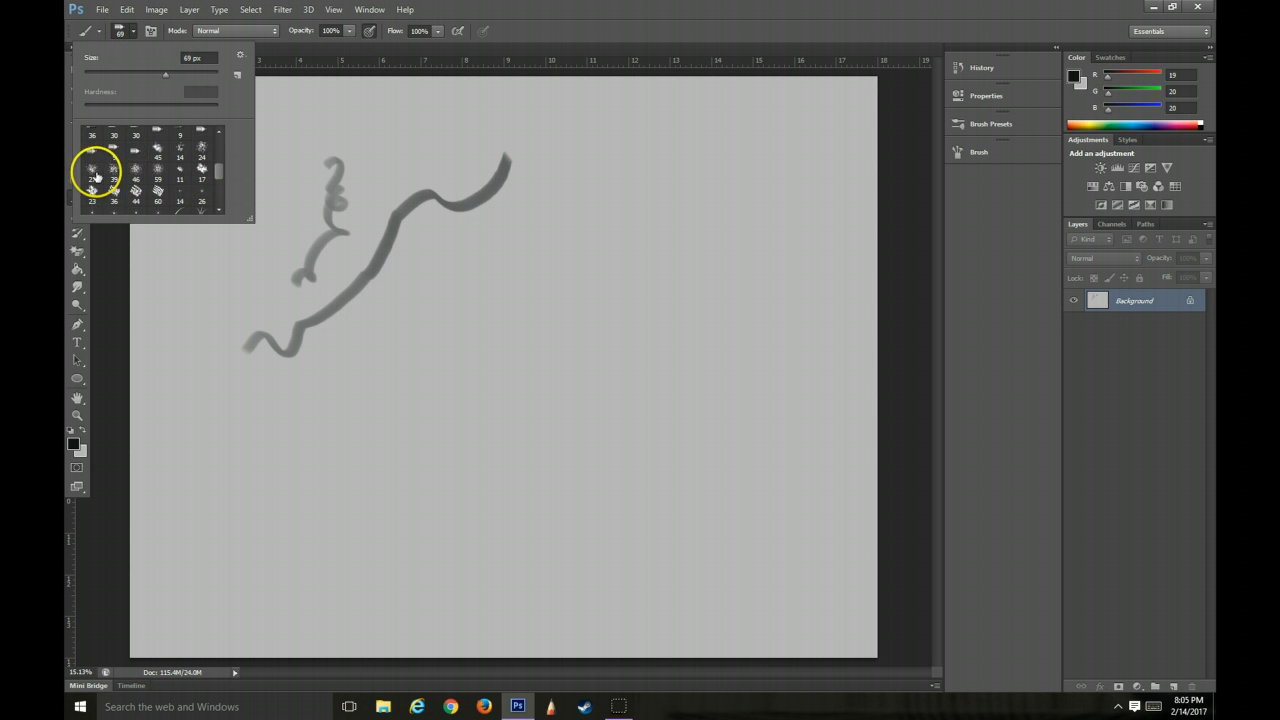
{"action": "left_click", "coordinate": [278, 458]}
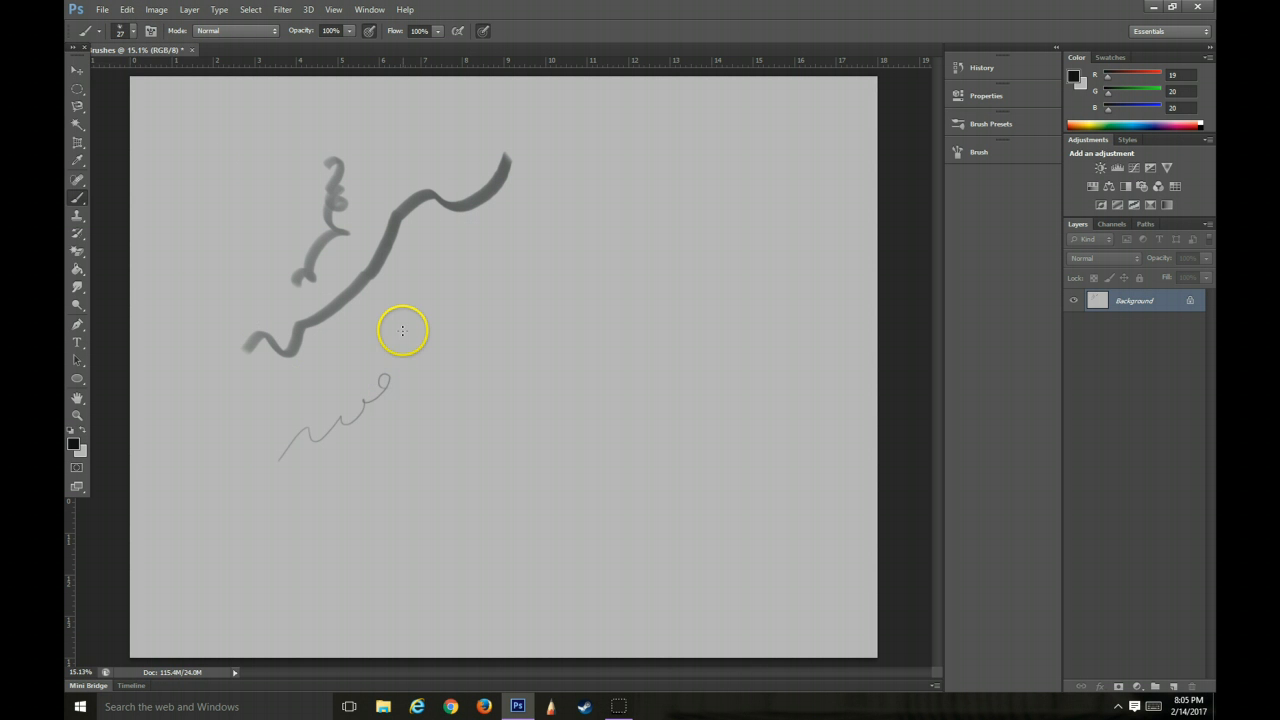
Set the brush size to 82 px and paint a thicker looped stroke and a short diagonal line beside the squiggles
{"action": "left_click", "coordinate": [130, 32]}
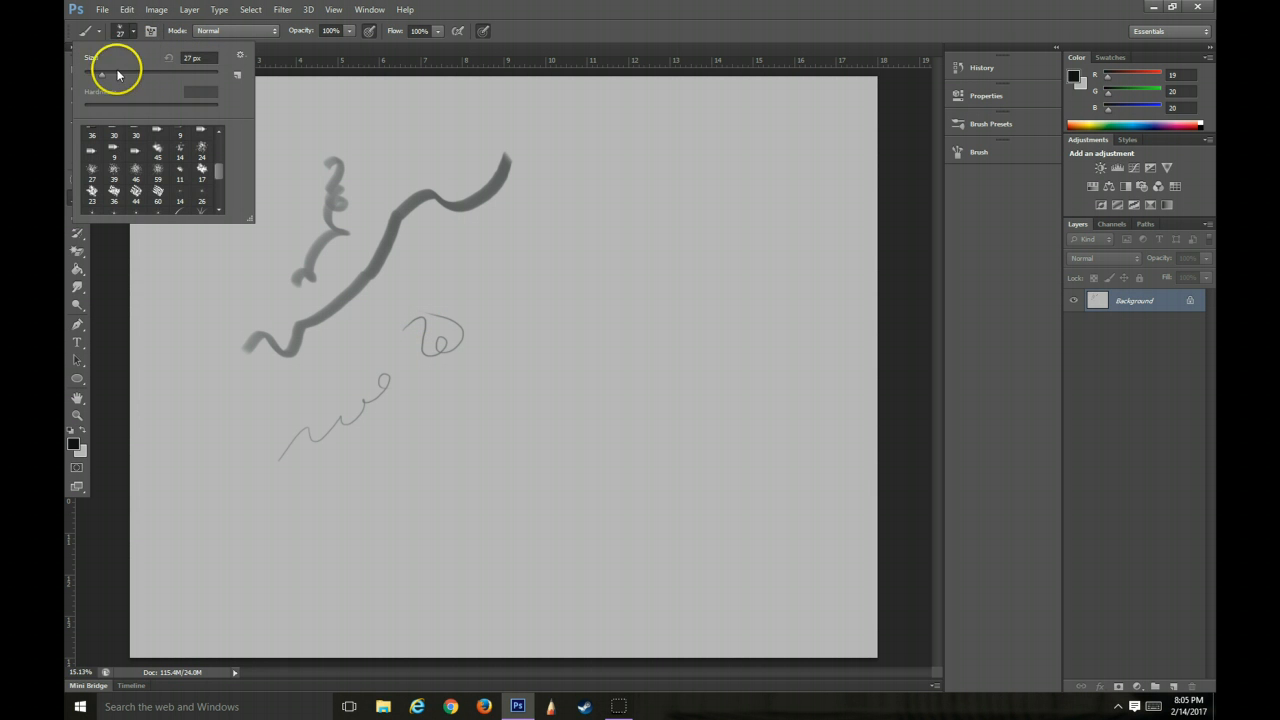
{"action": "left_click_drag", "start_coordinate": [97, 74], "coordinate": [102, 78]}
{"action": "mouse_move", "coordinate": [440, 376]}
{"action": "left_mouse_down"}
{"action": "mouse_move", "coordinate": [425, 434]}
{"action": "mouse_move", "coordinate": [518, 393]}
{"action": "left_mouse_up"}
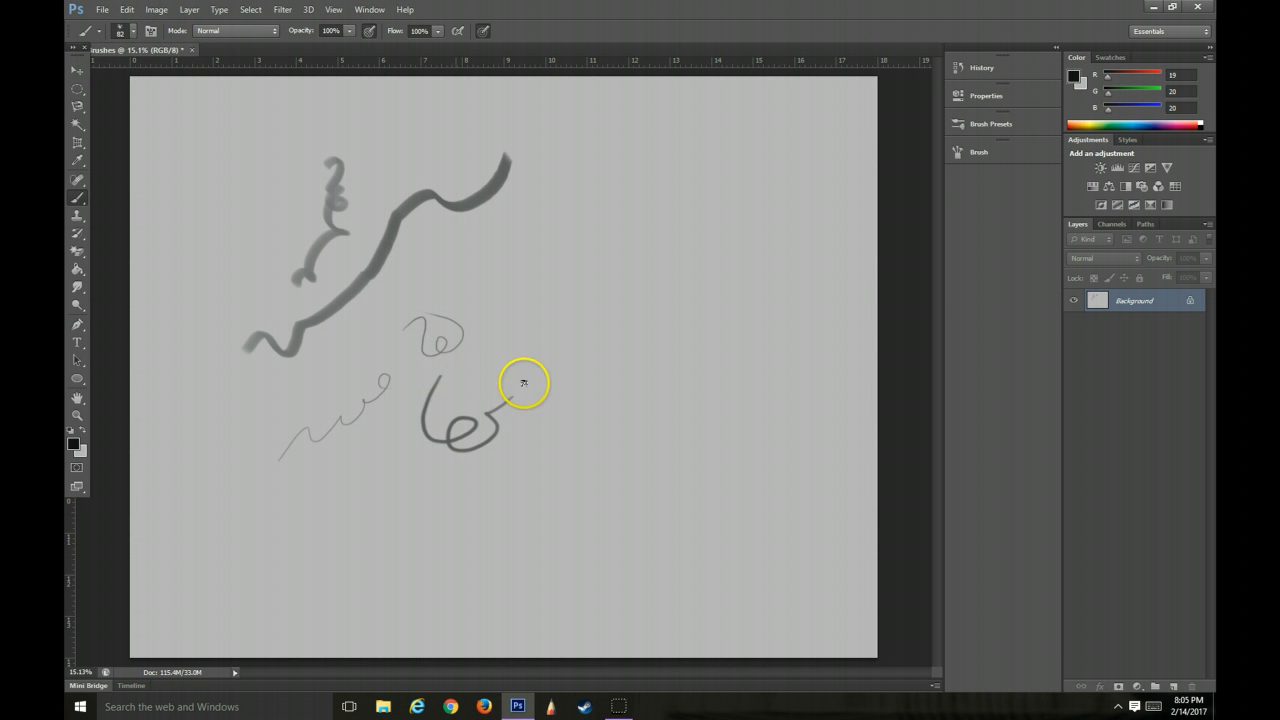
{"action": "left_click_drag", "start_coordinate": [511, 336], "coordinate": [547, 280]}
Choose the 134 px grass-like brush preset and paint a small ring of blades left of the thin squiggle
{"action": "left_click", "coordinate": [130, 33]}
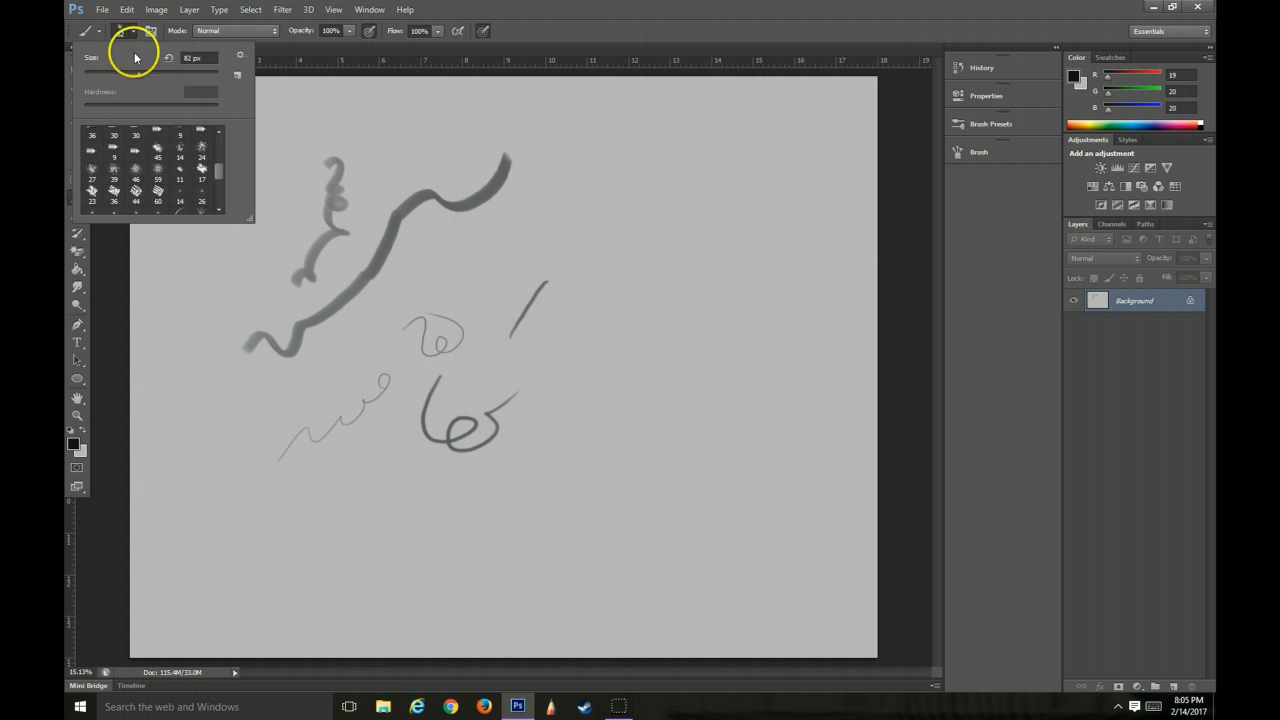
{"action": "left_click", "coordinate": [201, 208]}
{"action": "mouse_move", "coordinate": [212, 381]}
{"action": "left_mouse_down"}
{"action": "mouse_move", "coordinate": [217, 367]}
{"action": "mouse_move", "coordinate": [265, 391]}
{"action": "left_mouse_up"}
Set the grass-like brush size to 370 px and paint larger tufts right of the short diagonal line
{"action": "left_click", "coordinate": [130, 31]}
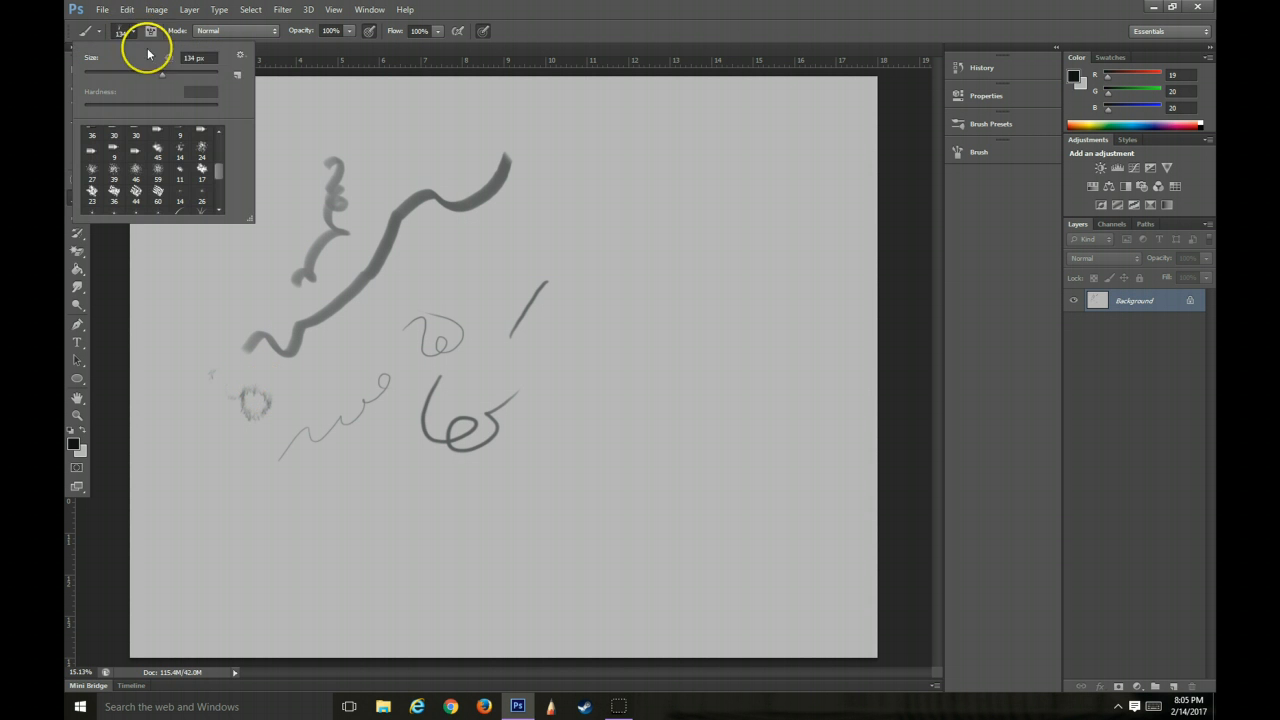
{"action": "left_click", "coordinate": [572, 262]}
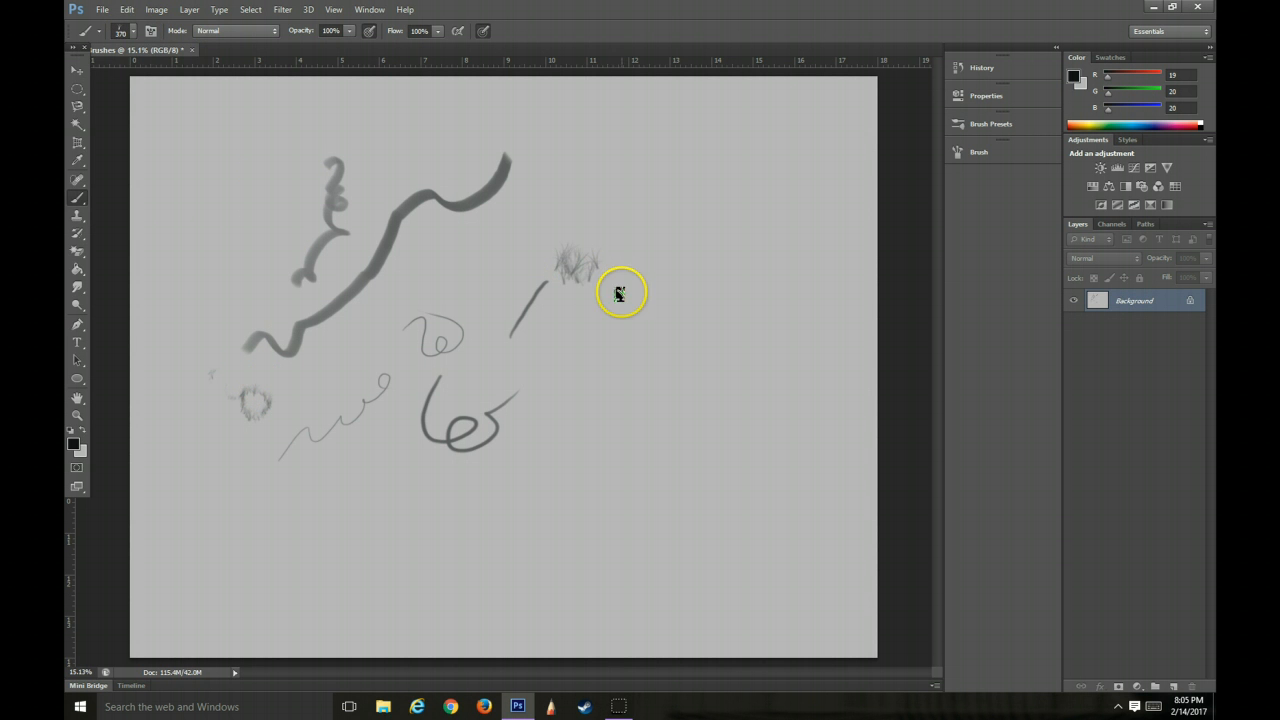
{"action": "left_click_drag", "start_coordinate": [642, 295], "coordinate": [700, 303]}
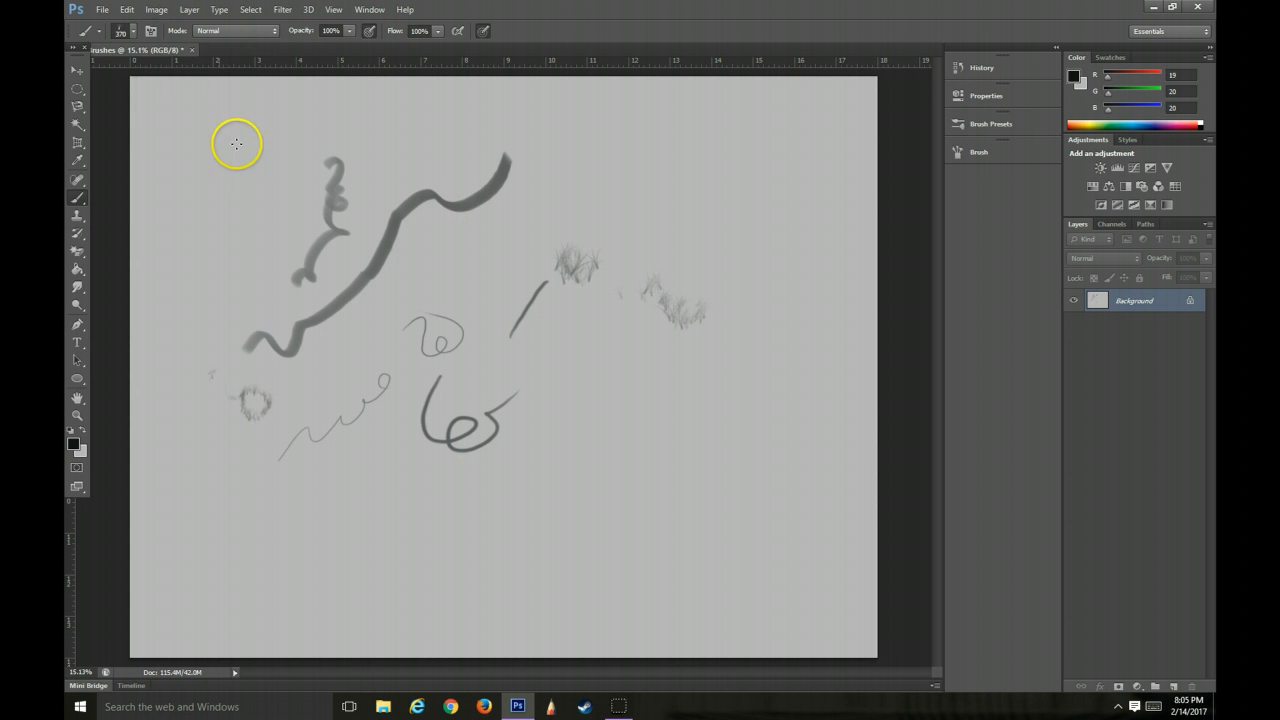
Paint a tuft of grass blades at 370 px just above the short wavy stroke in the canvas's upper-left area
{"action": "left_click", "coordinate": [127, 31]}
{"action": "scroll", "coordinate": [219, 161], "scroll_direction": "up", "scroll_amount": 5}
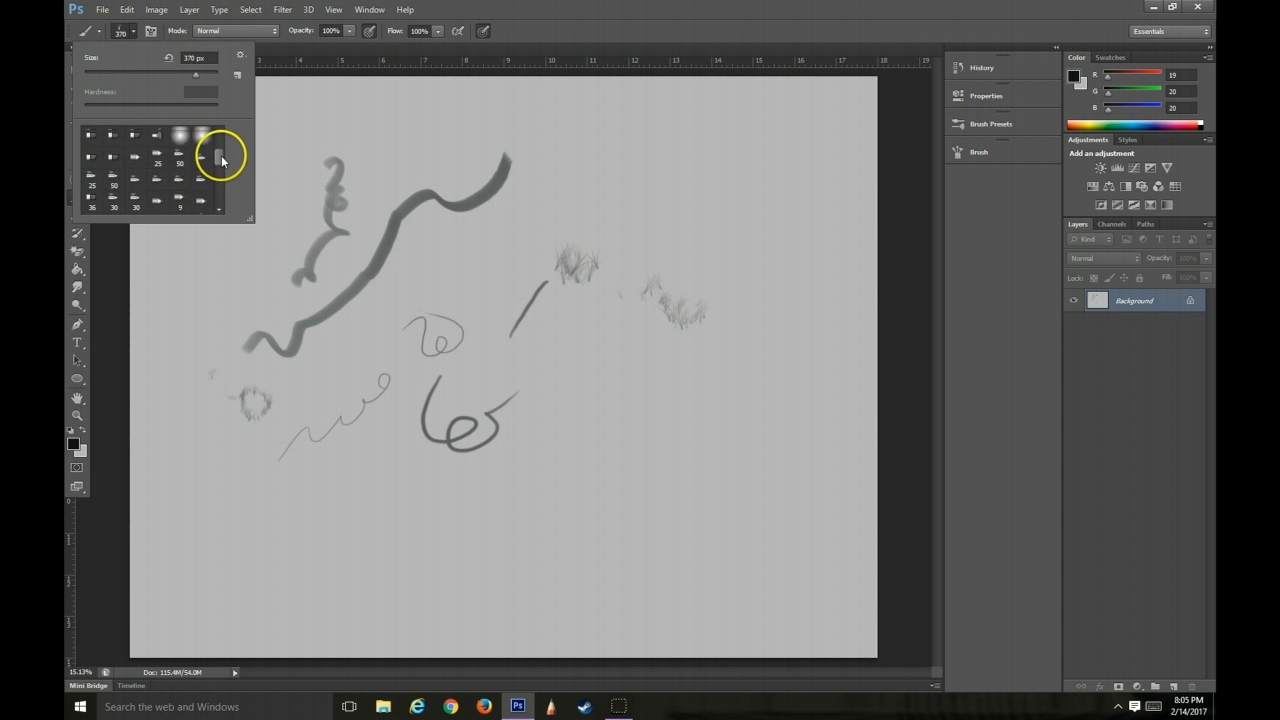
{"action": "left_click_drag", "start_coordinate": [289, 119], "coordinate": [294, 114]}
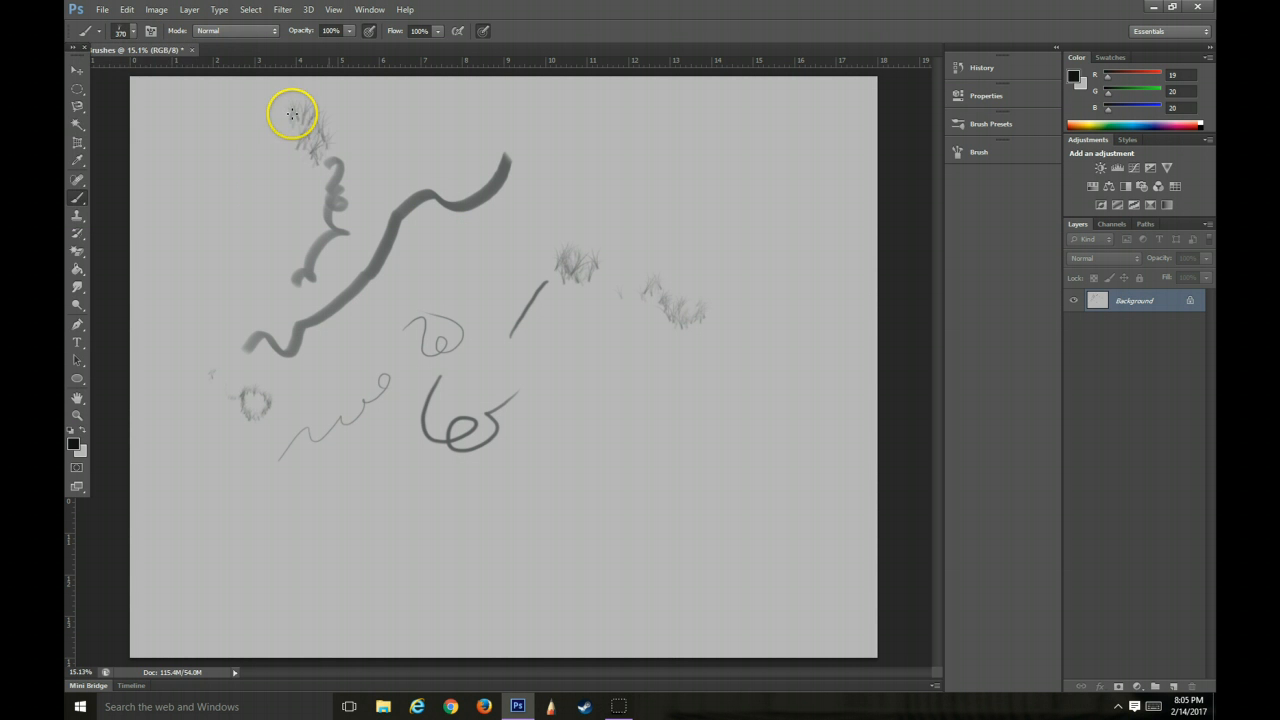
Choose the 300 px flat bristle brush preset and paint two broad patches, one beside the long wavy stroke's lower end and one over the grass tuft
{"action": "left_click", "coordinate": [127, 31]}
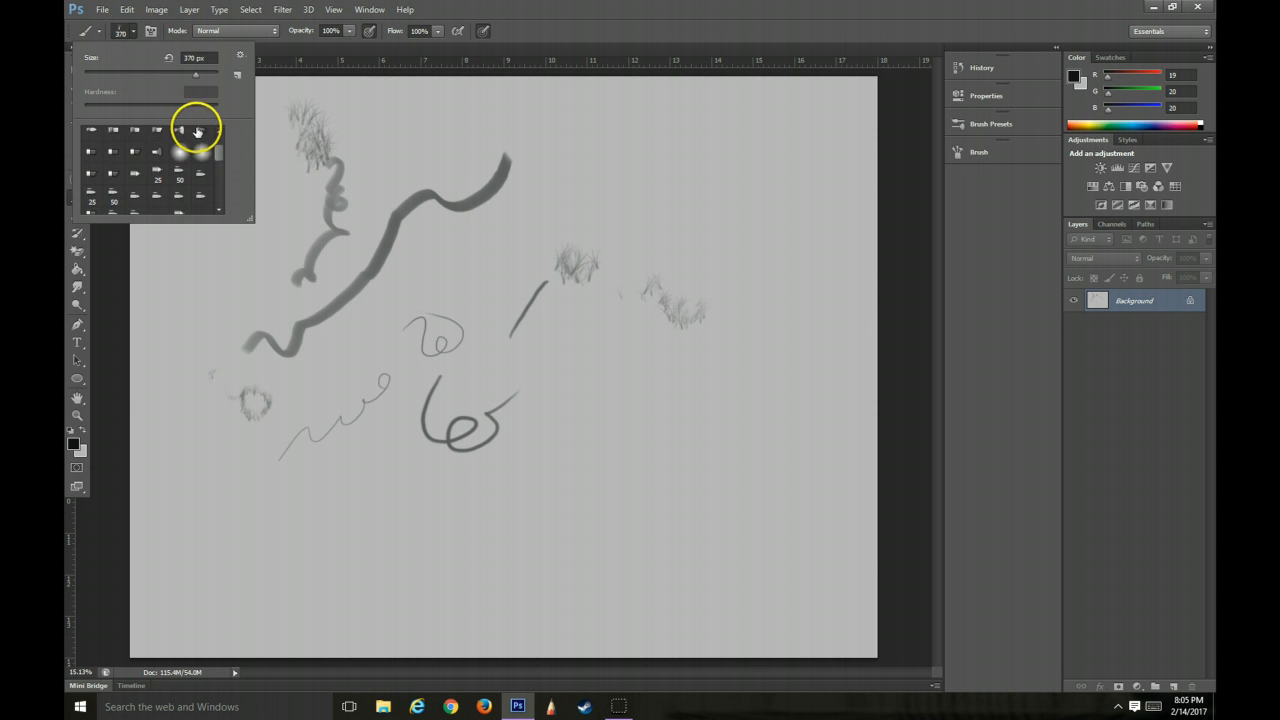
{"action": "left_click", "coordinate": [202, 131]}
{"action": "left_click_drag", "start_coordinate": [219, 153], "coordinate": [219, 140]}
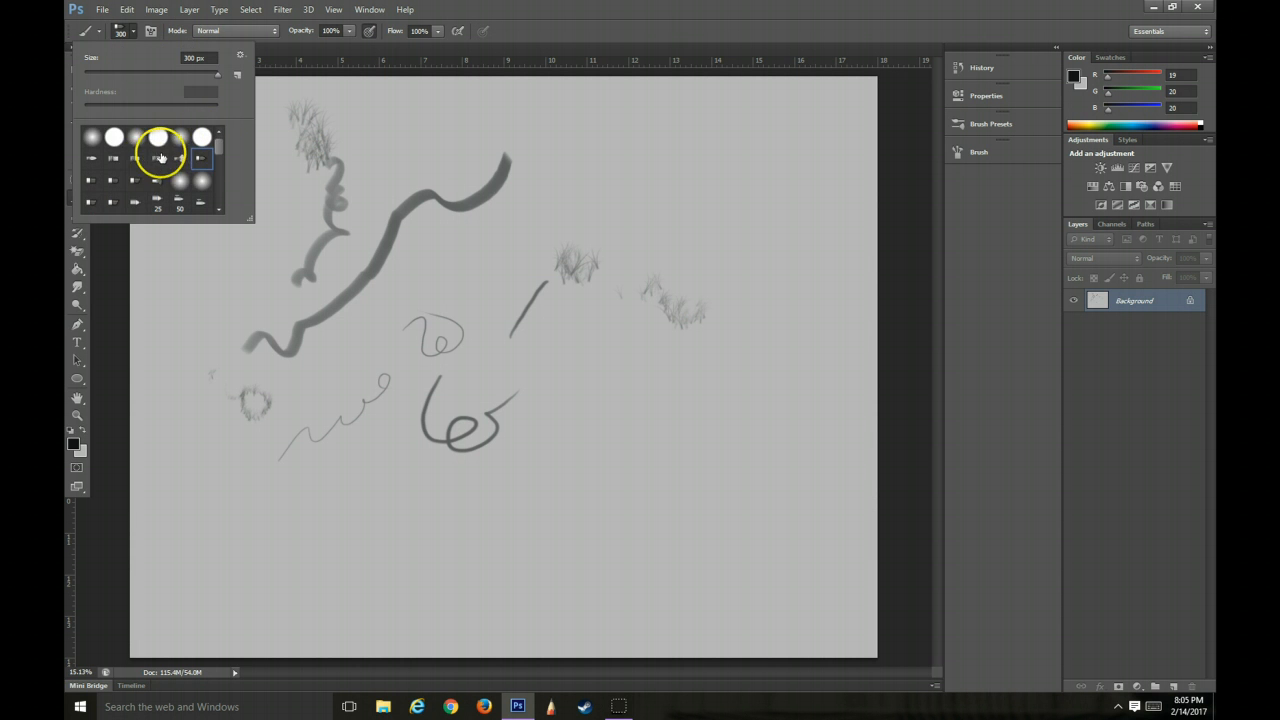
{"action": "left_click", "coordinate": [158, 158]}
{"action": "left_click_drag", "start_coordinate": [198, 288], "coordinate": [187, 299]}
{"action": "left_click_drag", "start_coordinate": [305, 170], "coordinate": [360, 135]}
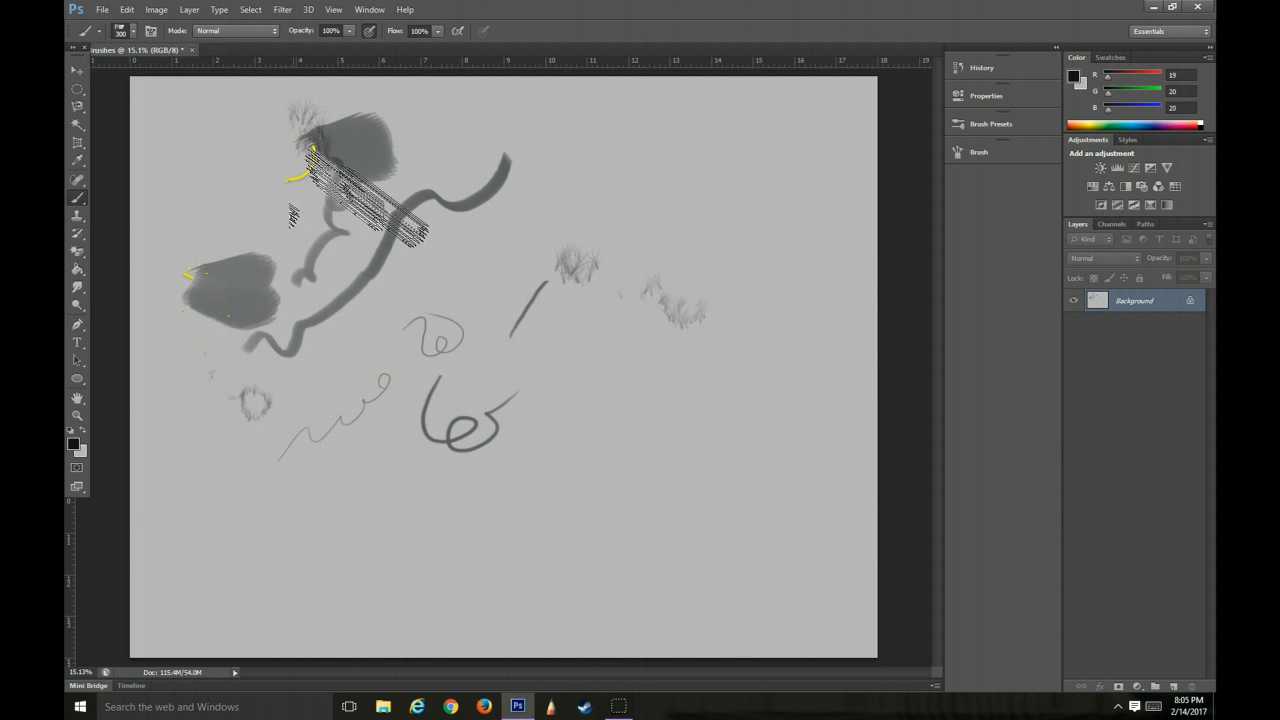
Set the brush size to 40 px with a soft round preset and paint a thin curling line below the lower broad patch
{"action": "left_click", "coordinate": [132, 36]}
{"action": "left_click_drag", "start_coordinate": [124, 76], "coordinate": [103, 78]}
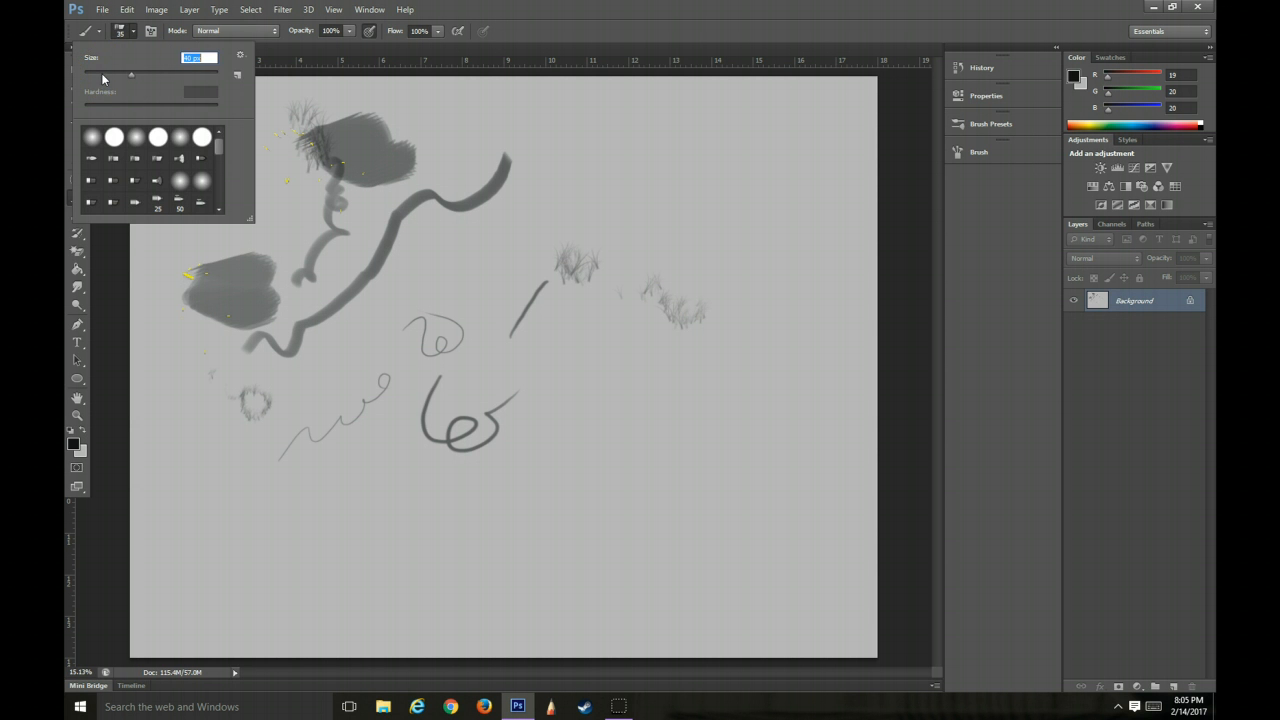
{"action": "left_click", "coordinate": [135, 136]}
{"action": "left_click", "coordinate": [170, 301]}
{"action": "left_click_drag", "start_coordinate": [188, 384], "coordinate": [200, 392]}
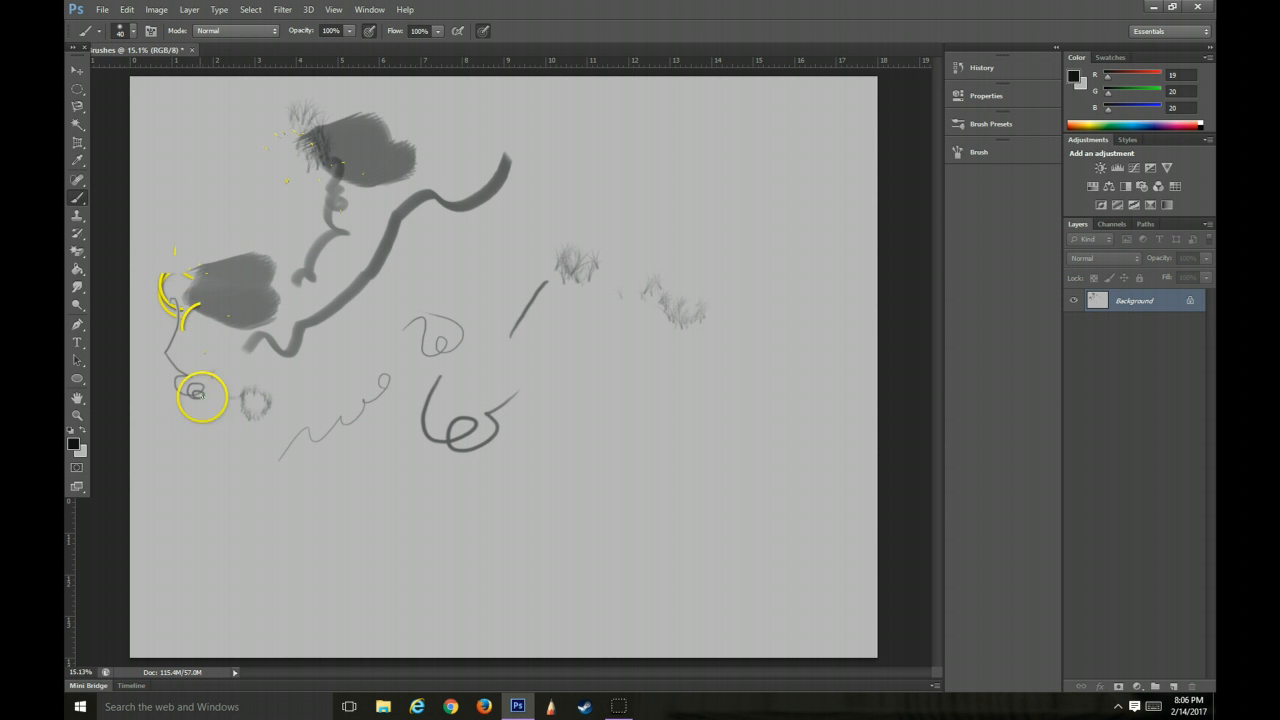